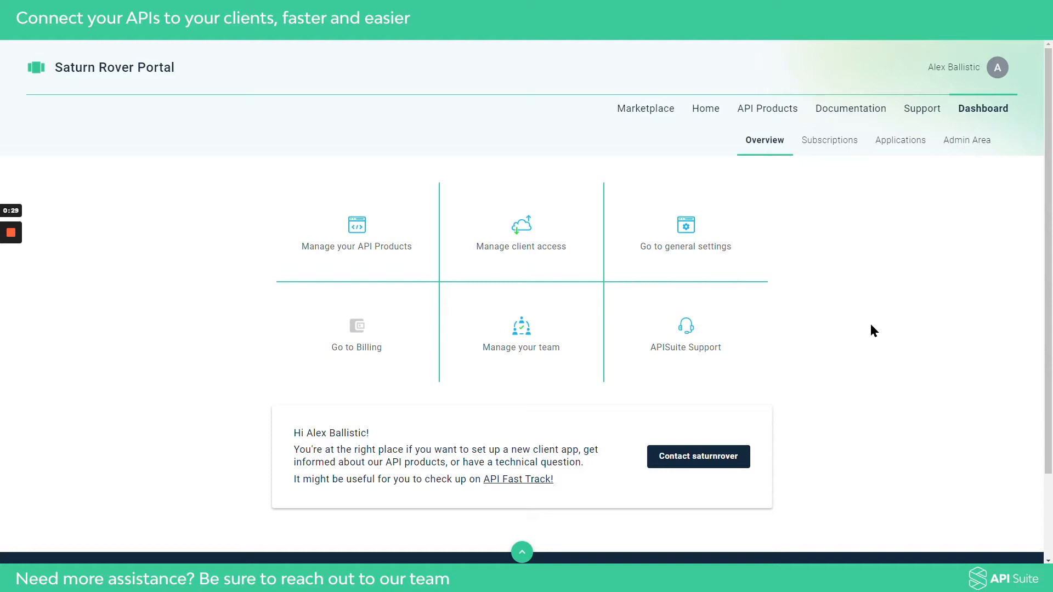
View the portal's API Products page, and return to the dashboard overview with the gateway reminder dismissed.
left_click(765, 110)
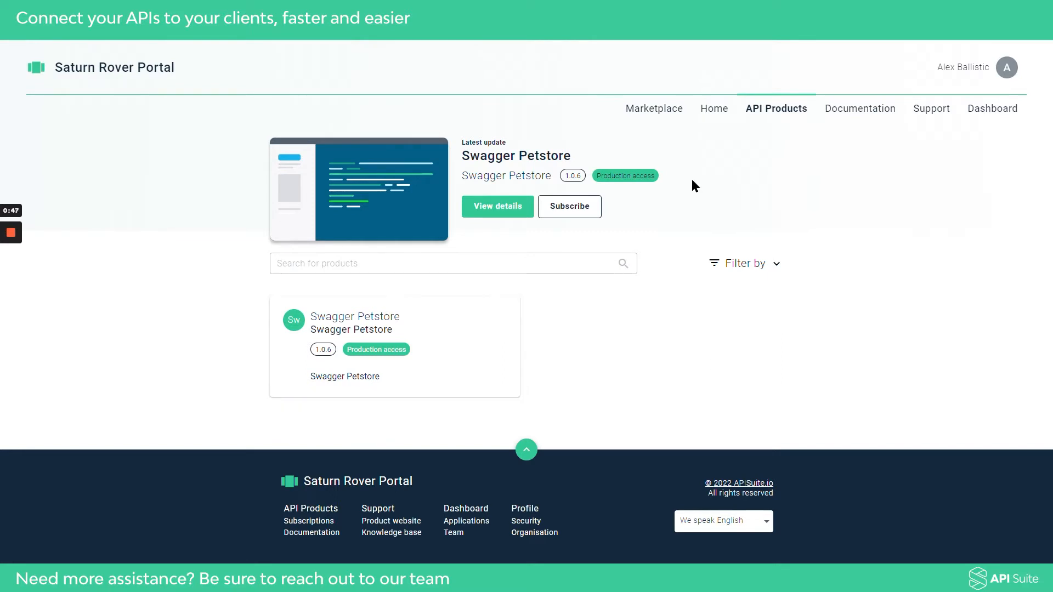
left_click(990, 118)
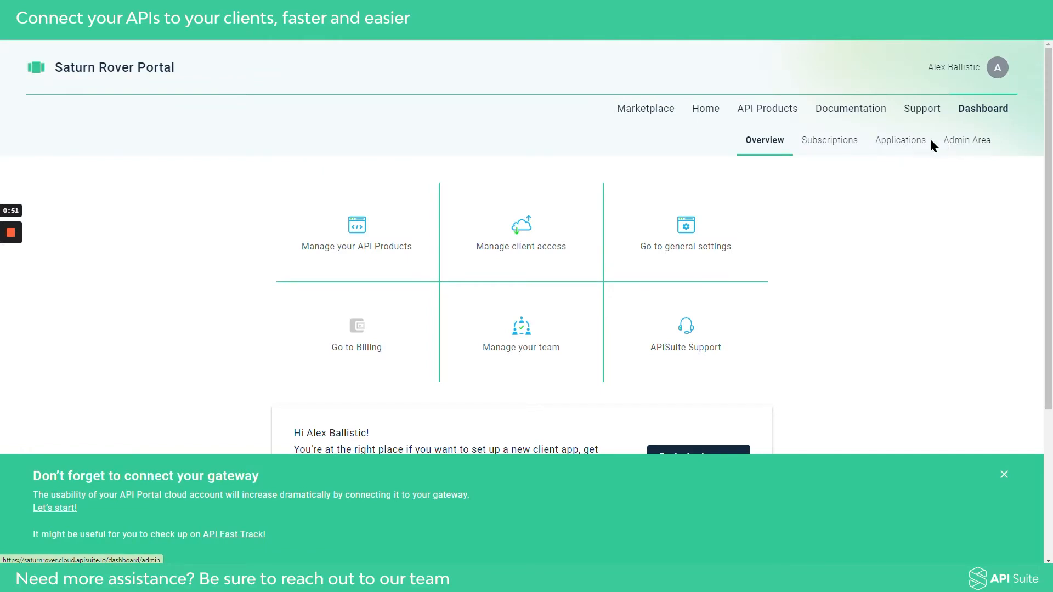
left_click(1005, 475)
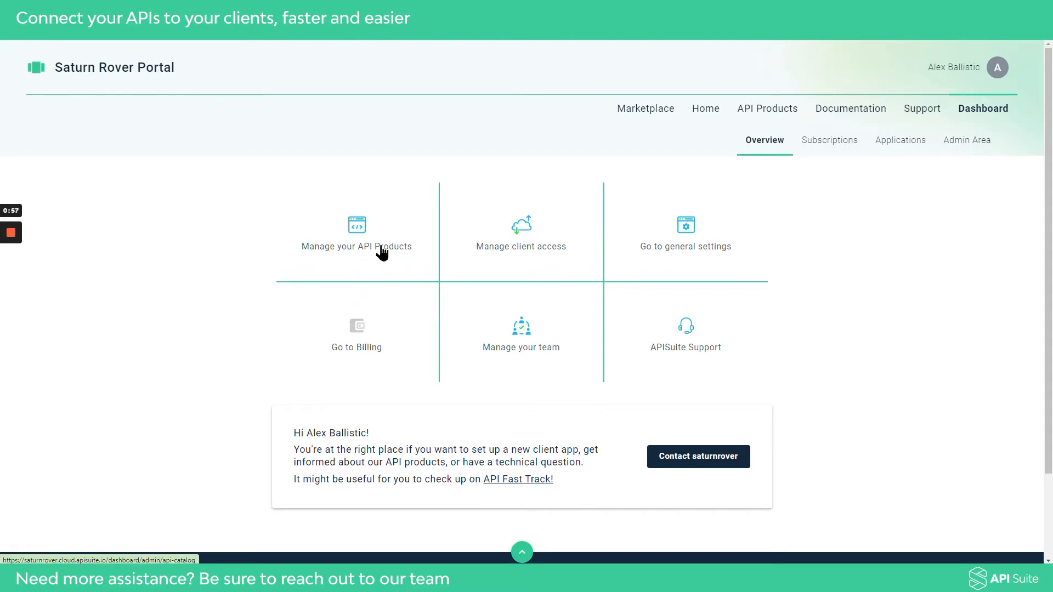
Open the API product management area and review the published and unpublished product lists in the API Catalogue.
left_click(363, 253)
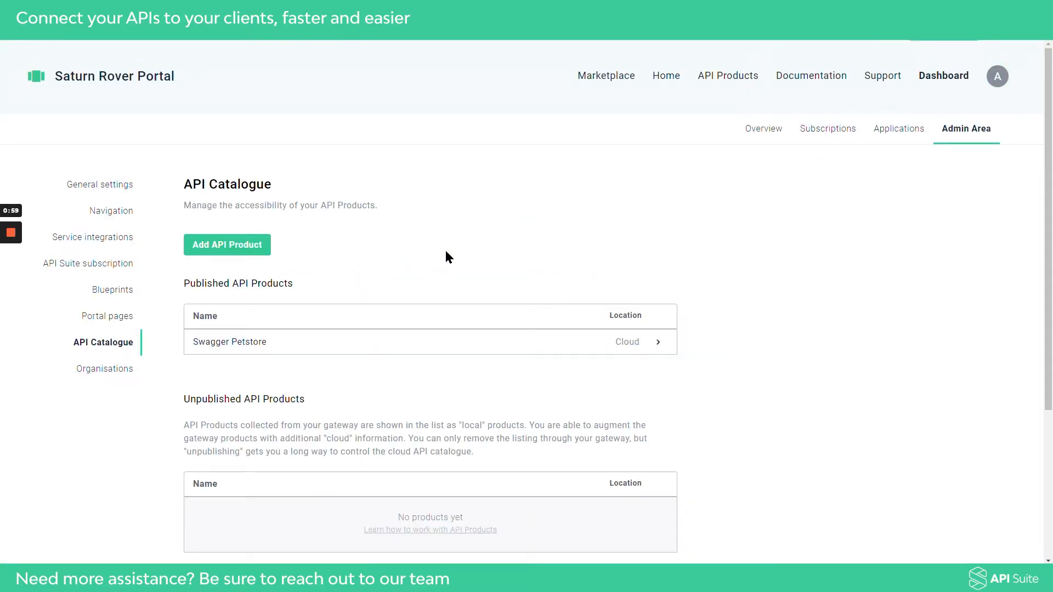
scroll(446, 251, "down", 3)
scroll(428, 282, "up", 3)
scroll(439, 346, "down", 2)
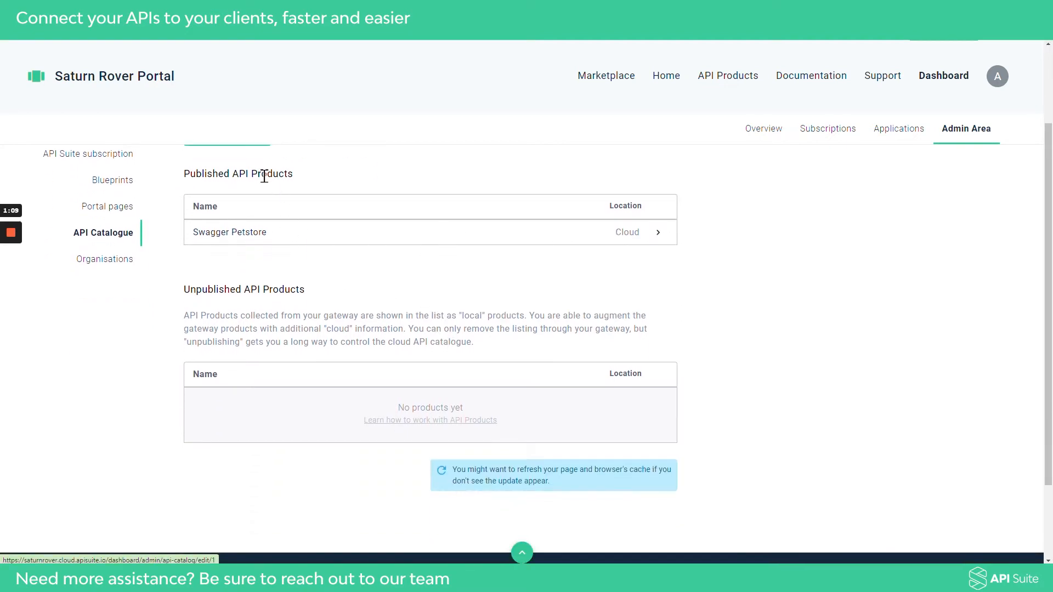
scroll(341, 238, "up", 2)
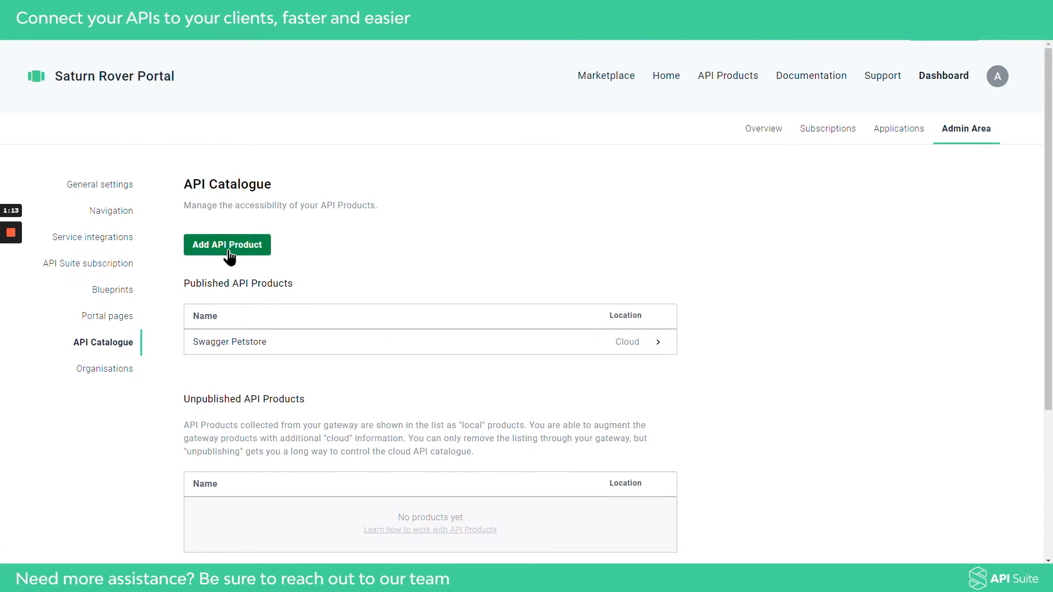
scroll(440, 451, "down", 3)
scroll(439, 449, "up", 3)
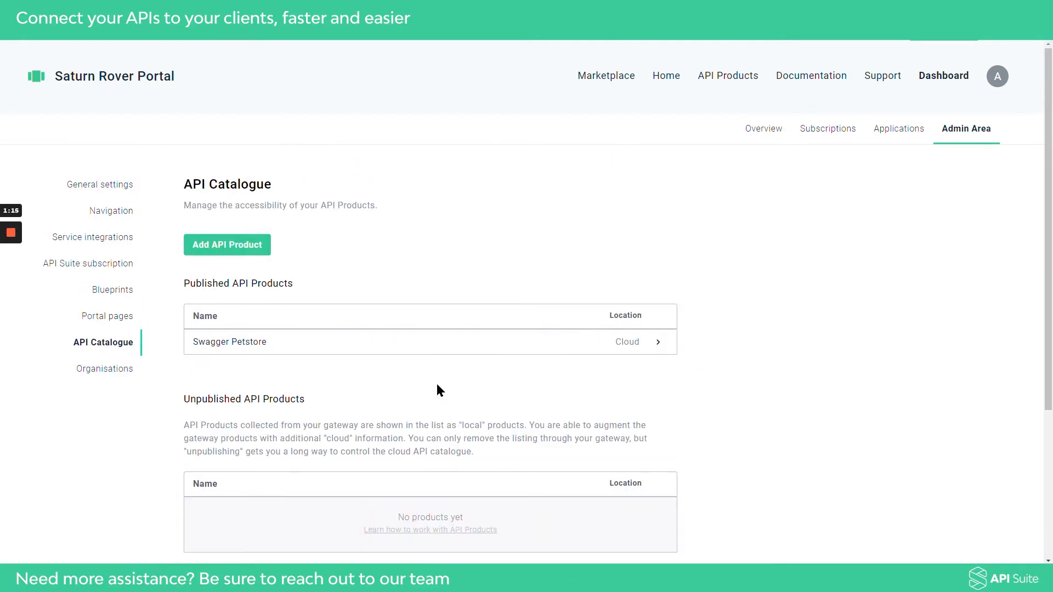
Create a new API product named "Our First API", save it as a draft and close the form.
left_click(229, 246)
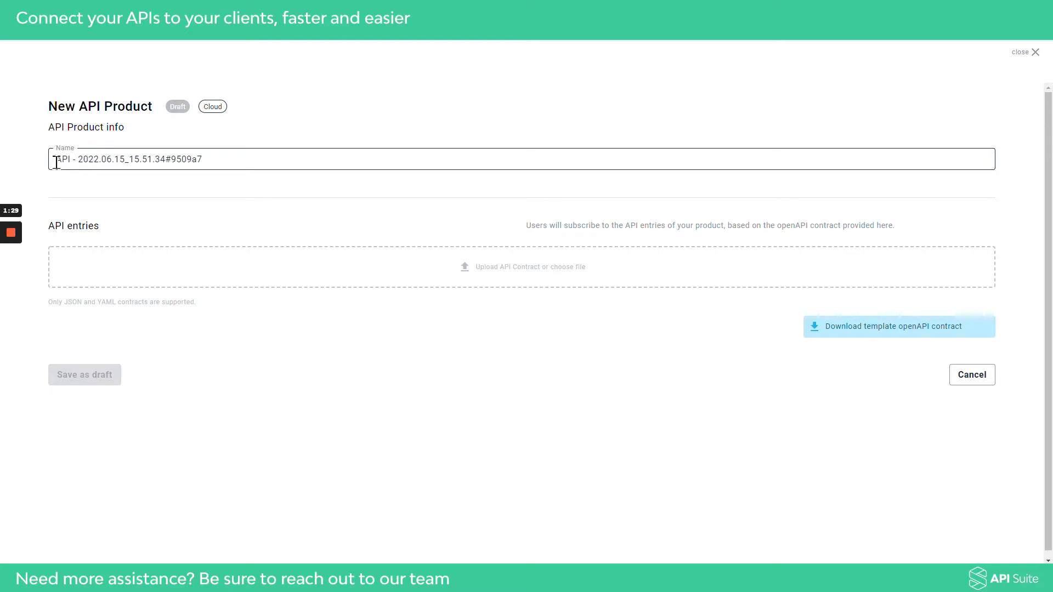
left_click_drag(56, 159, 235, 159)
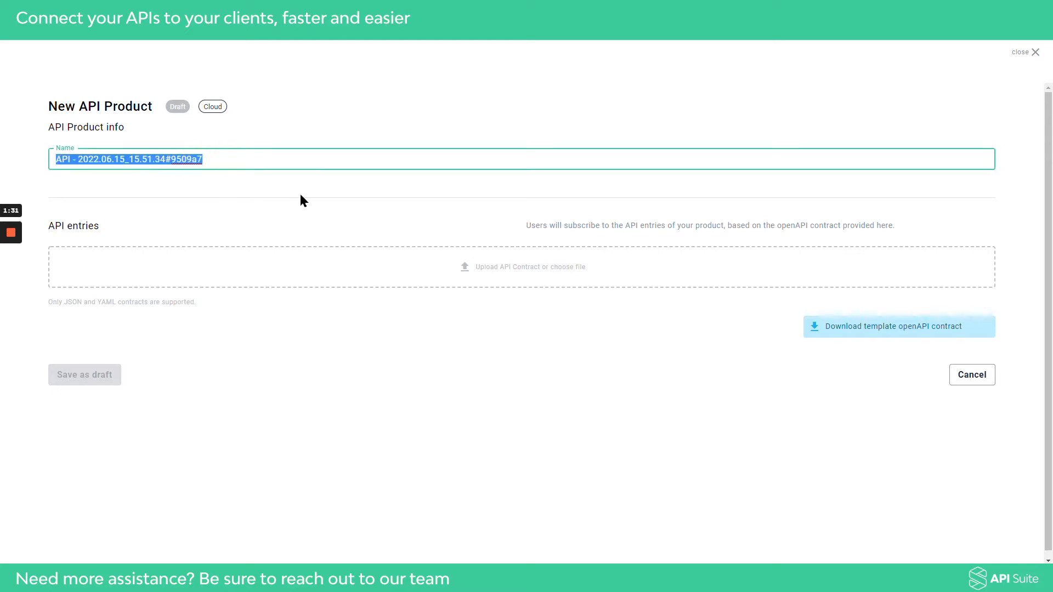
type("Ou")
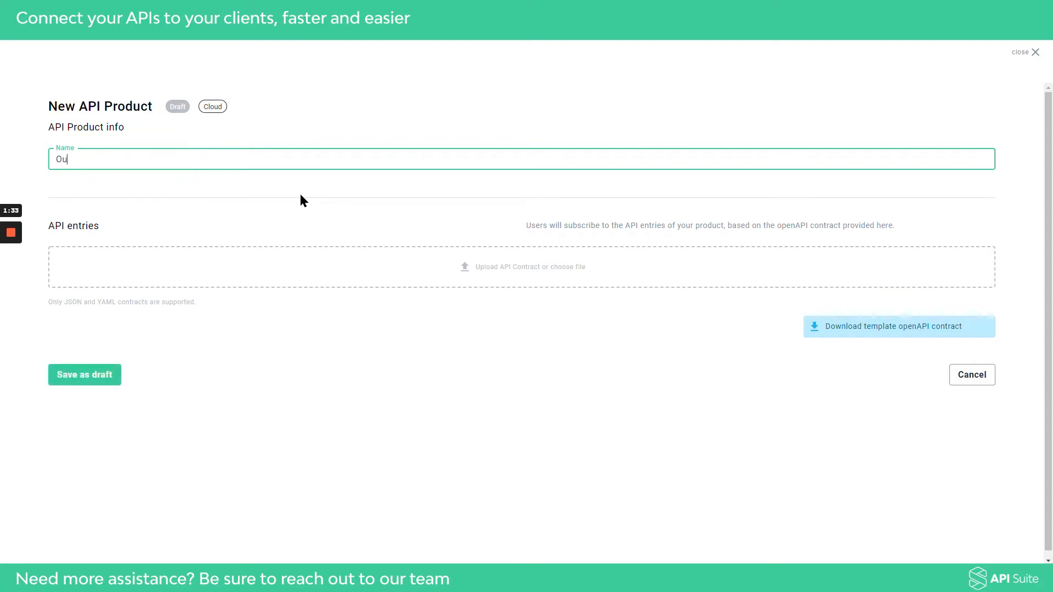
type("r First API")
left_click(79, 379)
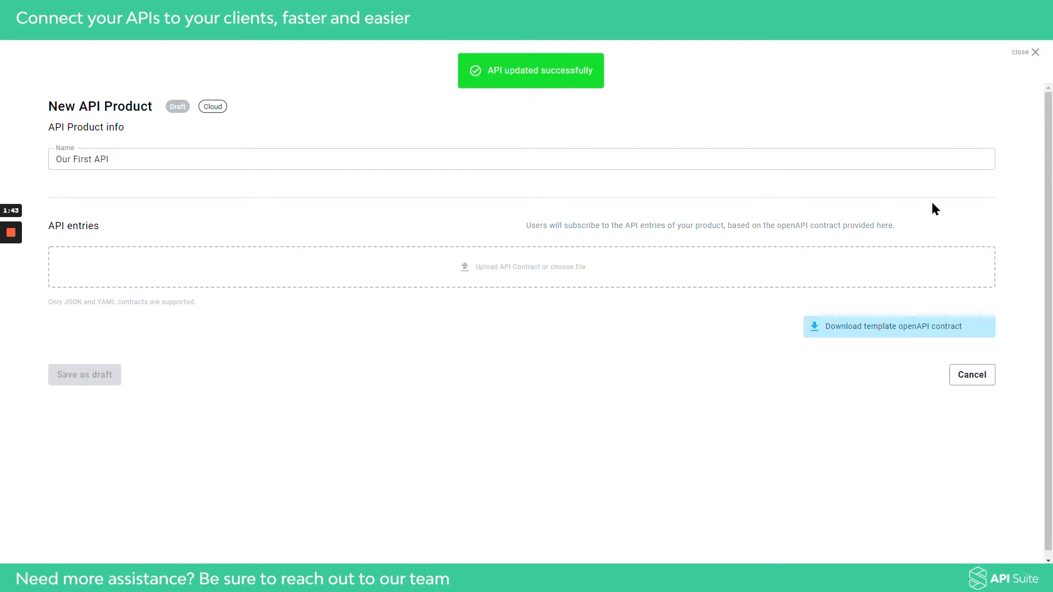
left_click(1034, 53)
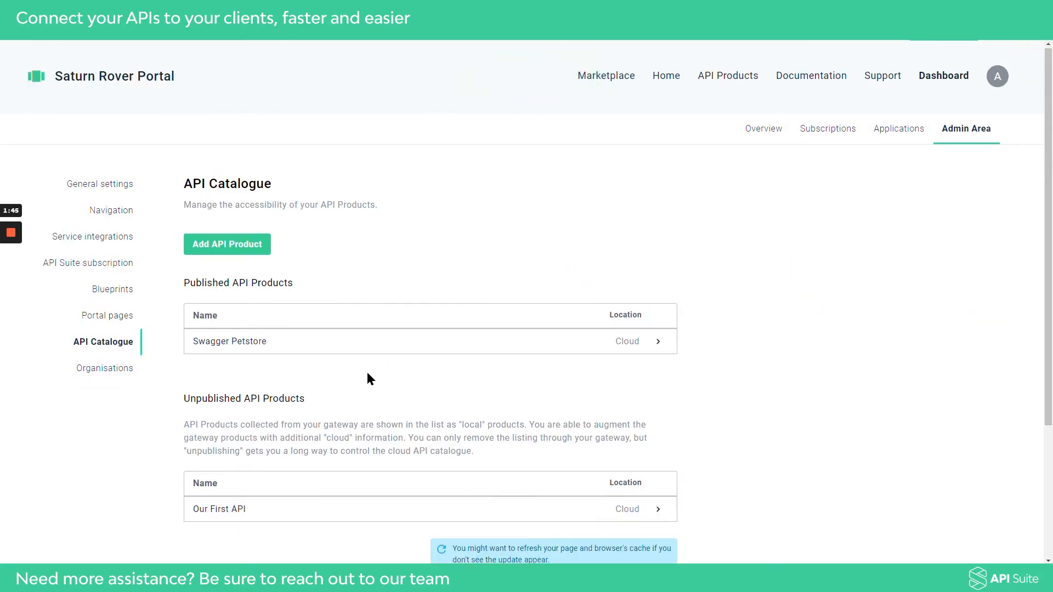
Open Our First API from the unpublished API products for editing and go to its API entries.
scroll(367, 376, "down", 3)
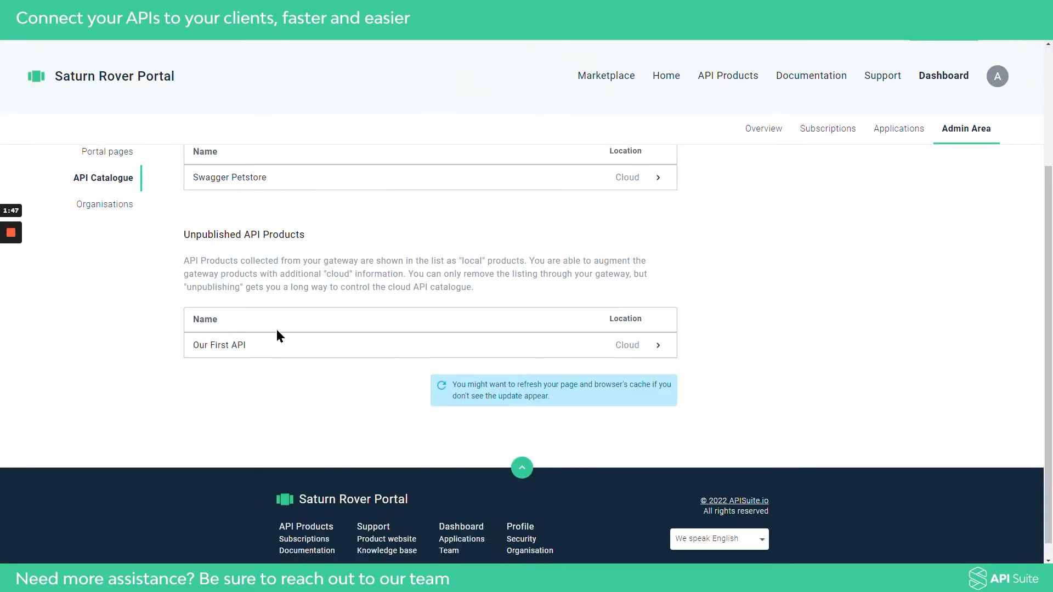
left_click(250, 354)
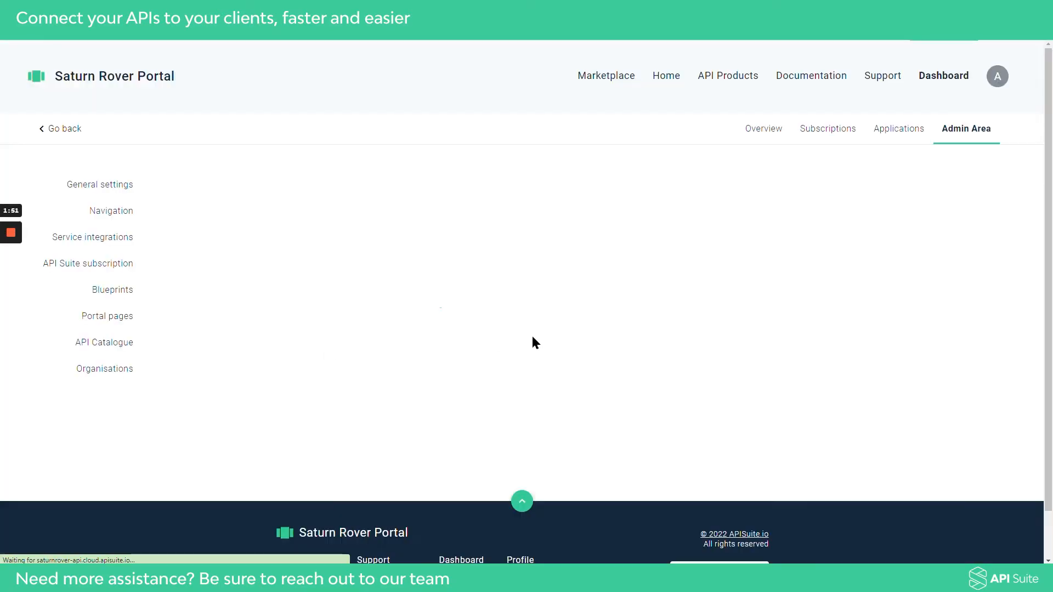
scroll(538, 294, "down", 2)
scroll(631, 307, "up", 2)
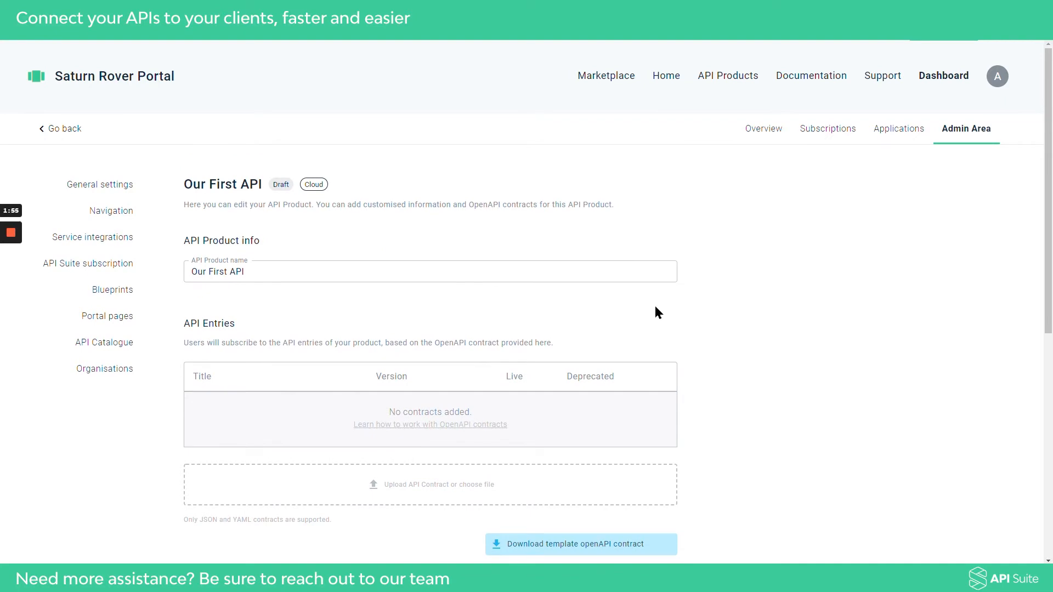
scroll(567, 310, "down", 2)
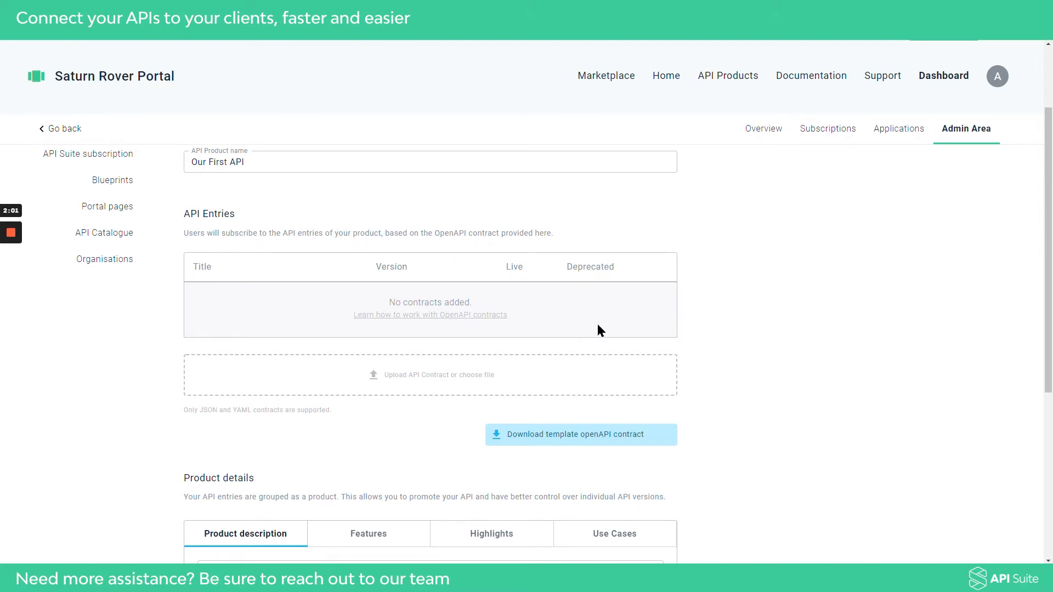
Upload the Krypton Link JSON contract as an API entry of Our First API.
left_click(433, 373)
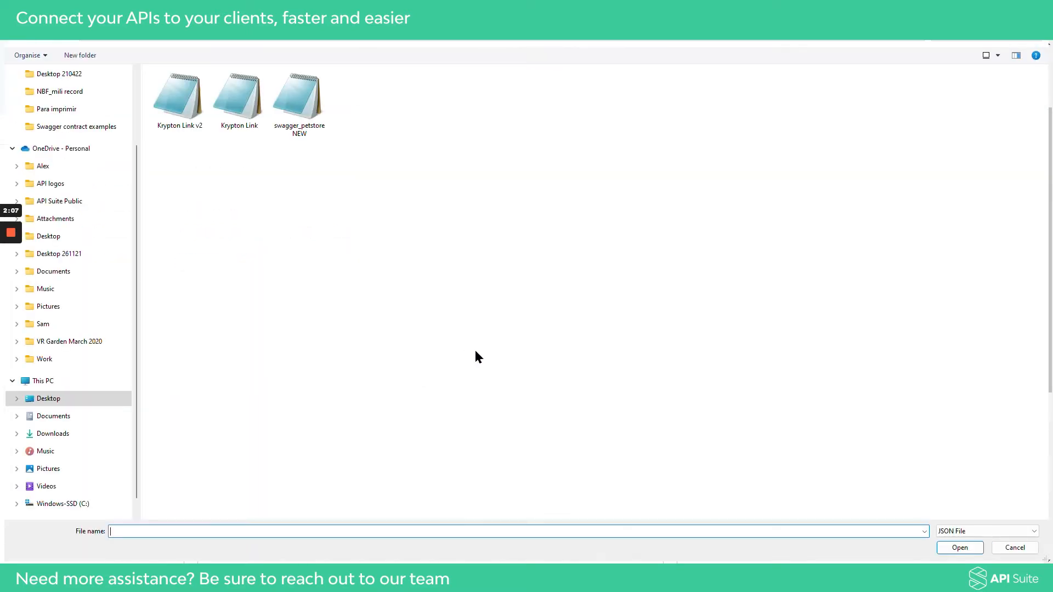
left_click(246, 109)
double_click(246, 109)
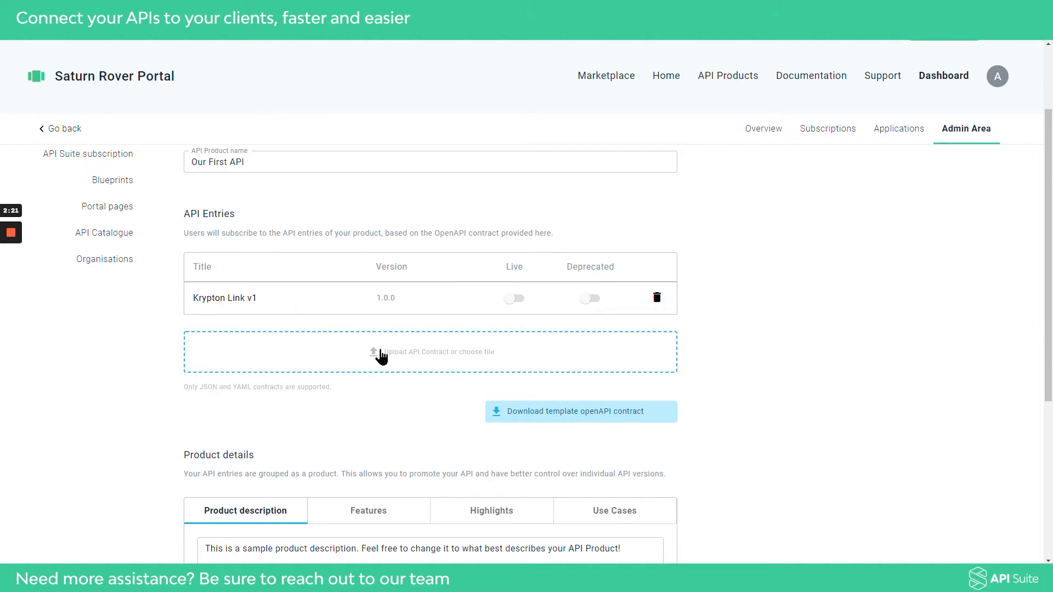
Examine the product description, Features, Highlights and Use Cases sections of the product details.
scroll(436, 331, "down", 3)
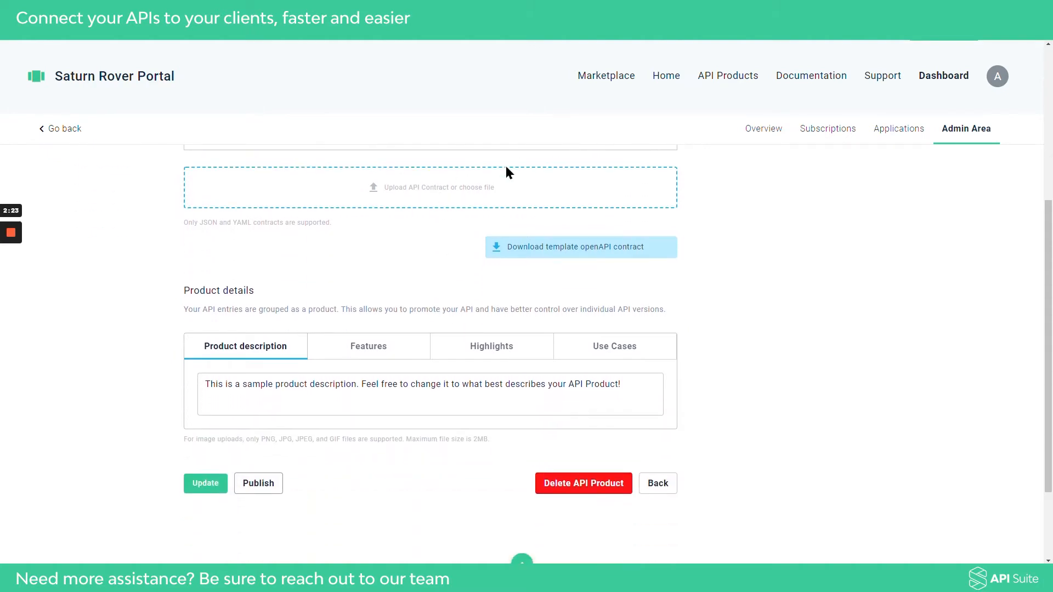
scroll(338, 398, "down", 1)
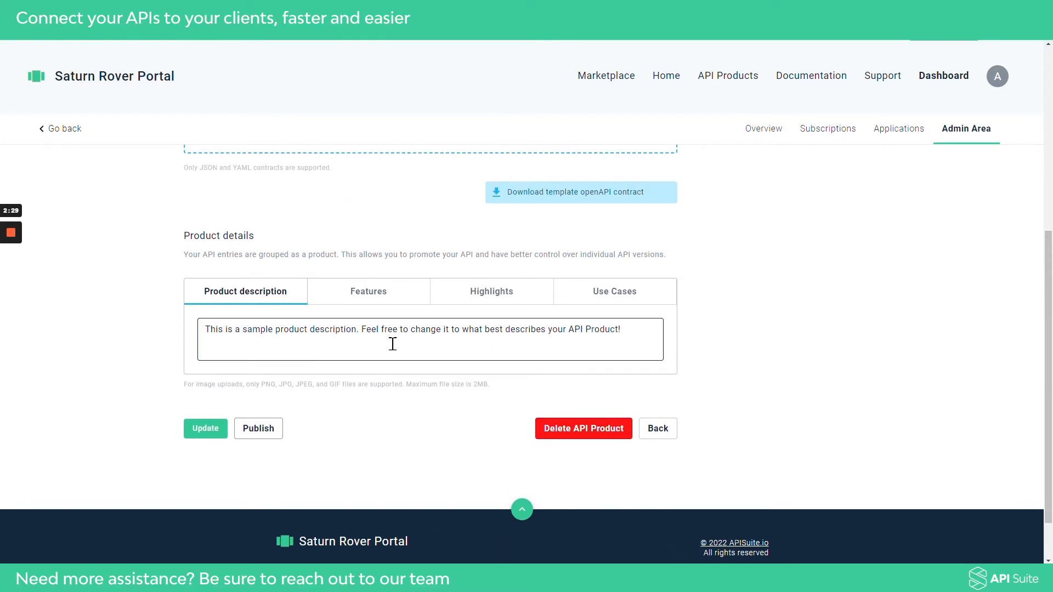
left_click(375, 296)
left_click(496, 303)
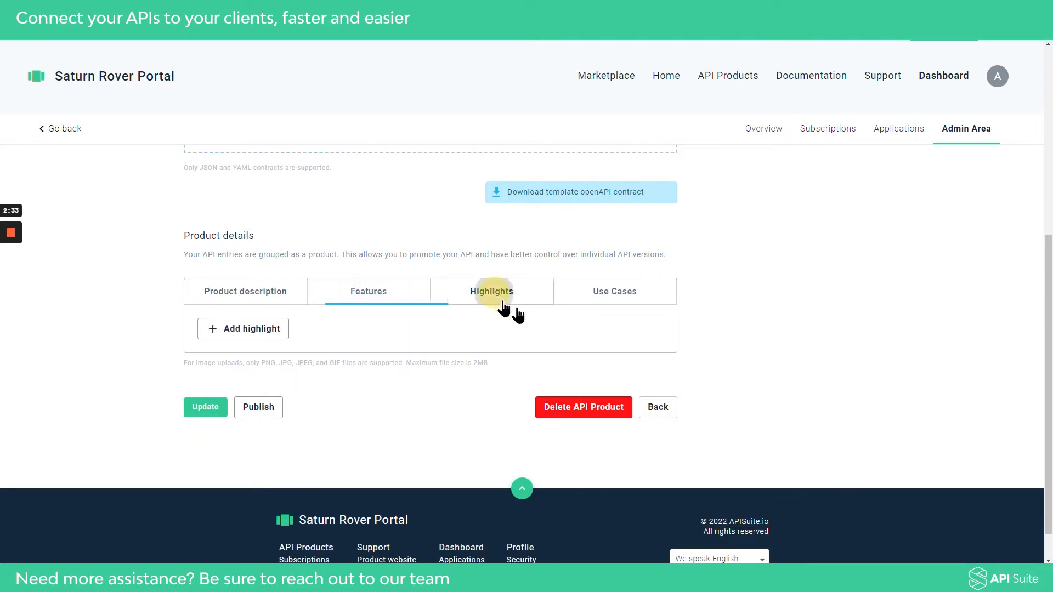
left_click(628, 302)
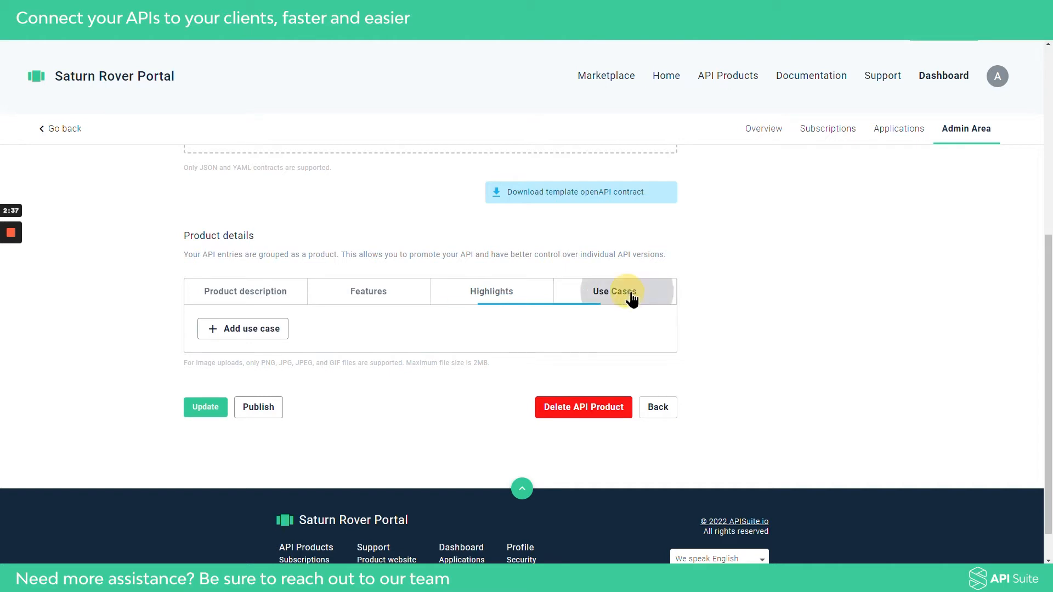
left_click(259, 300)
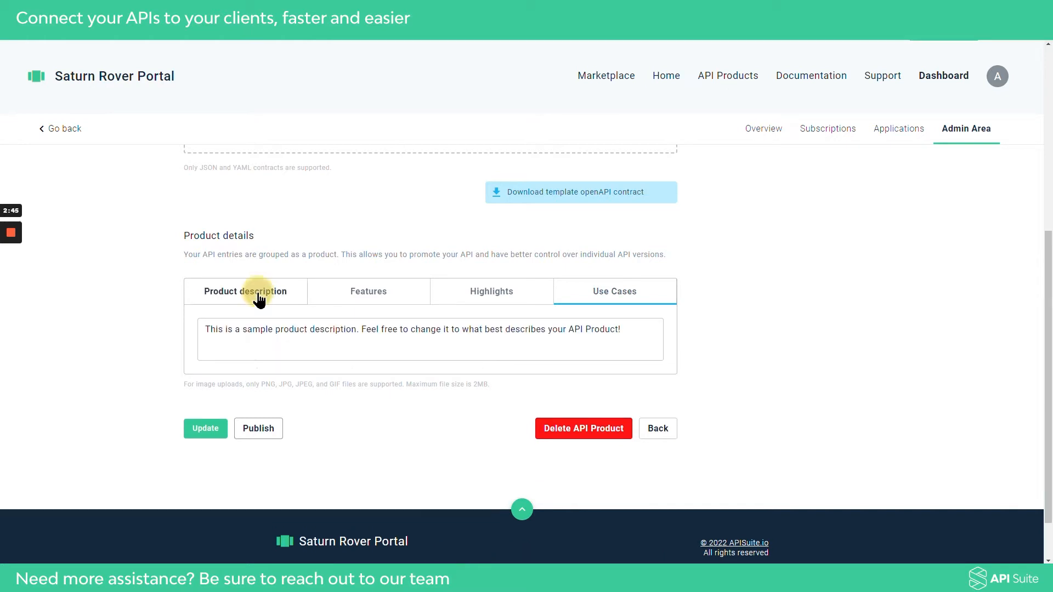
left_click(336, 336)
left_click(442, 336)
left_click(541, 332)
left_click(640, 333)
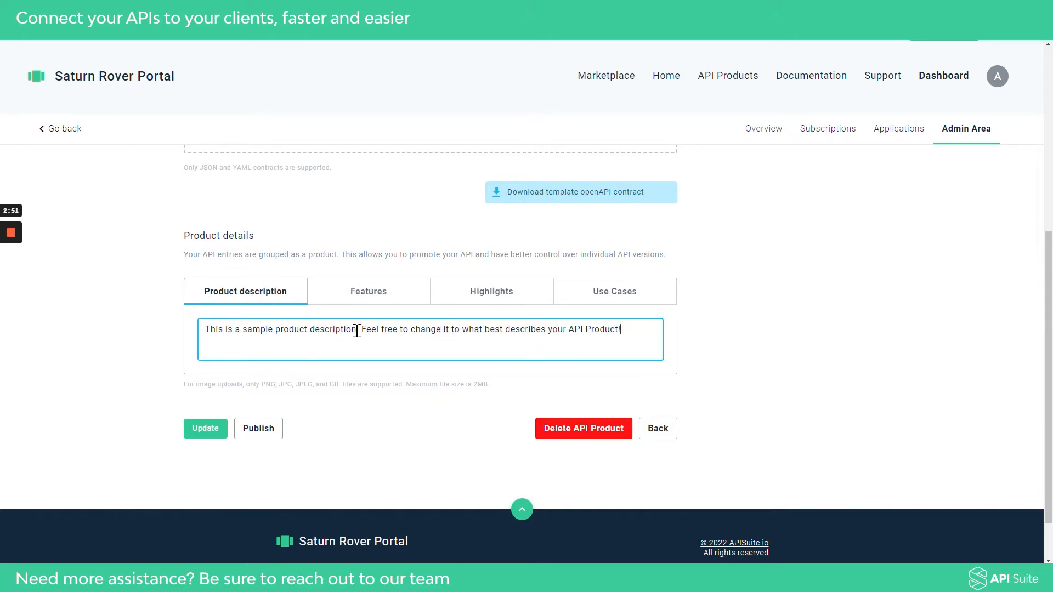
Add a feature to the product details and give it the Hackfridays image.
left_click(356, 304)
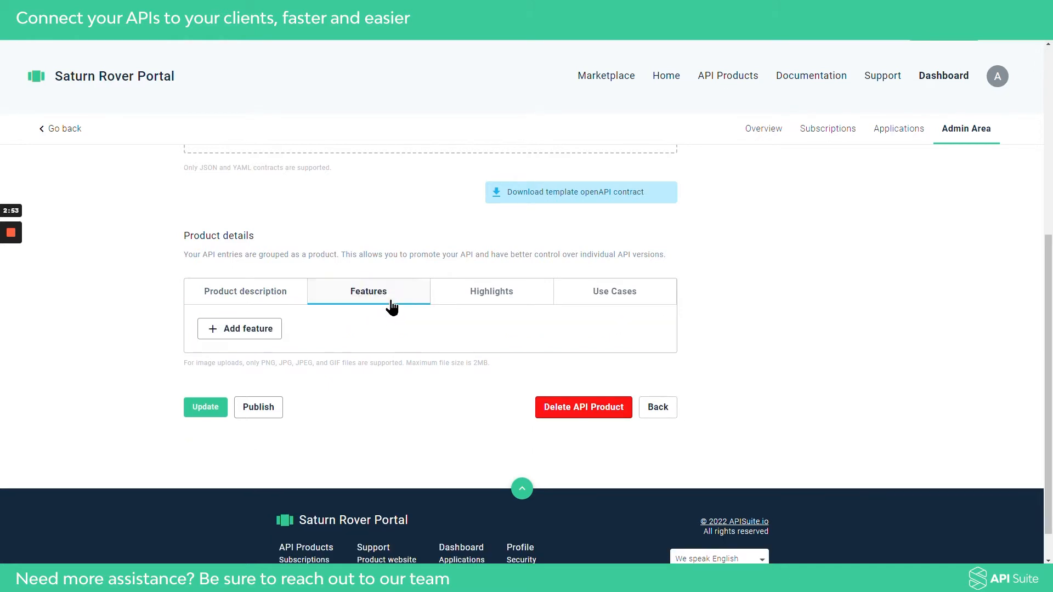
left_click(235, 327)
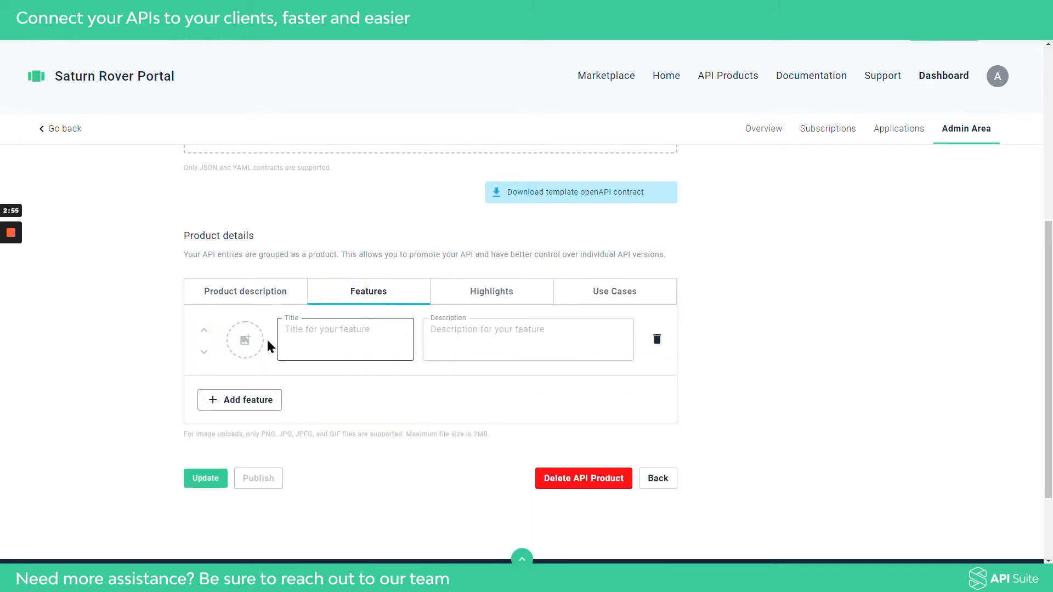
left_click(252, 340)
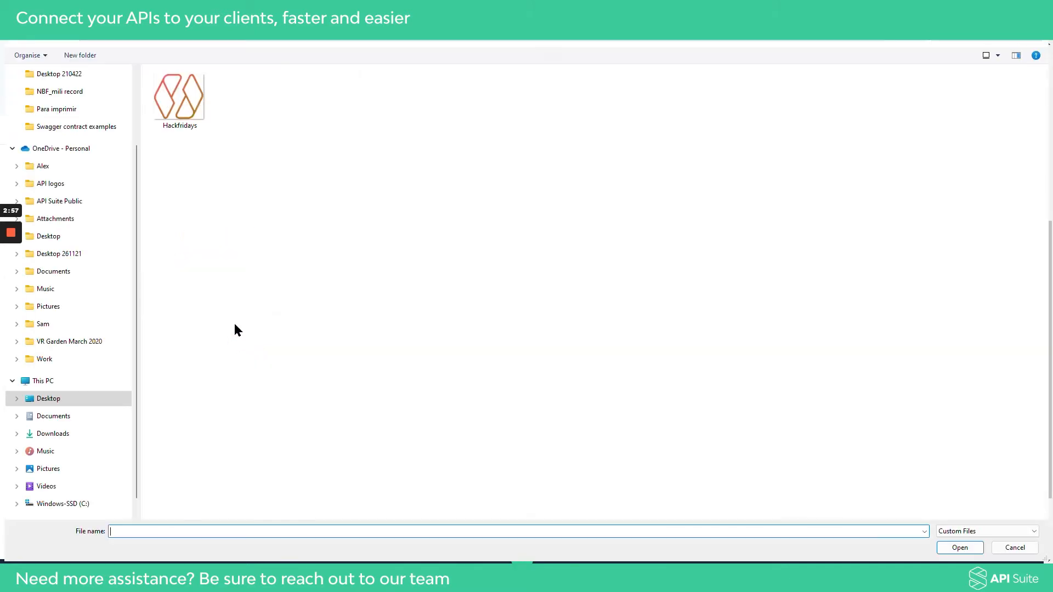
left_click(176, 108)
double_click(177, 108)
Title the feature "Great feature1" with the description "This is a great feature!!" and save the product update.
left_click(341, 336)
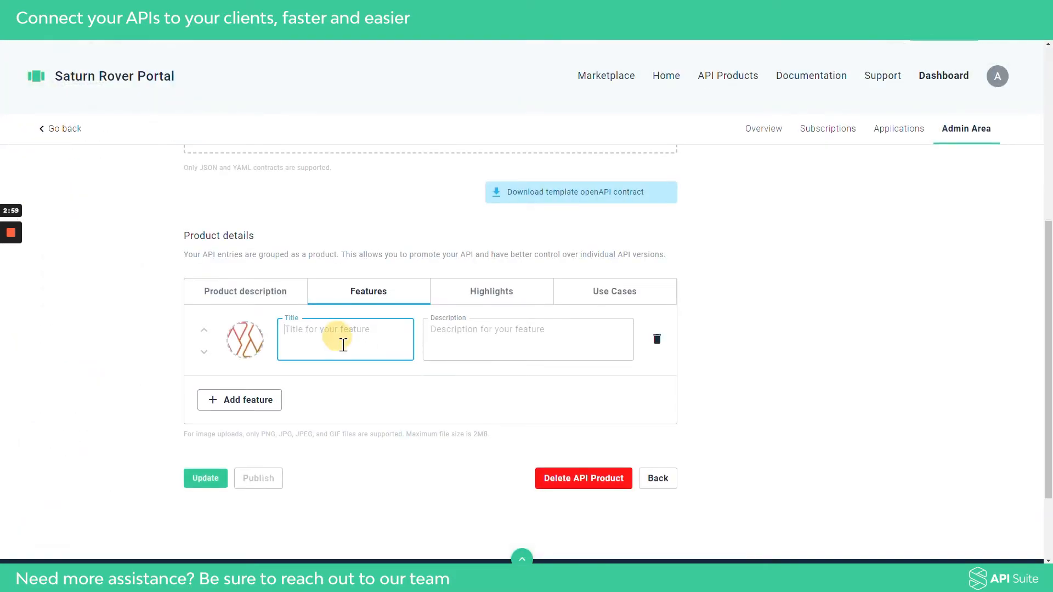
type("Great feature1")
left_click(500, 331)
type("Tjh")
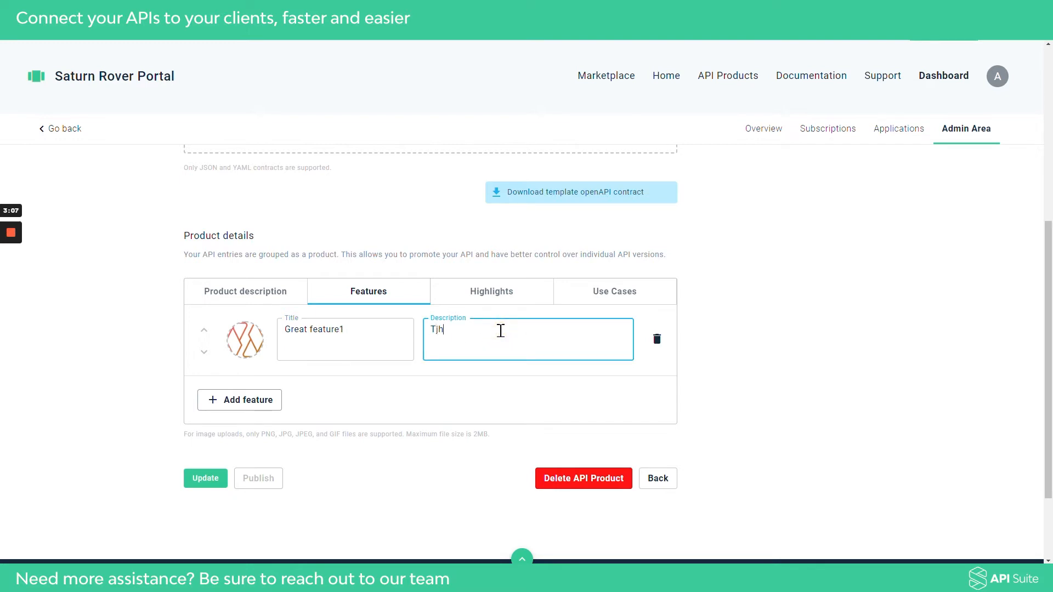
type("his is a great feature!!")
left_click(397, 400)
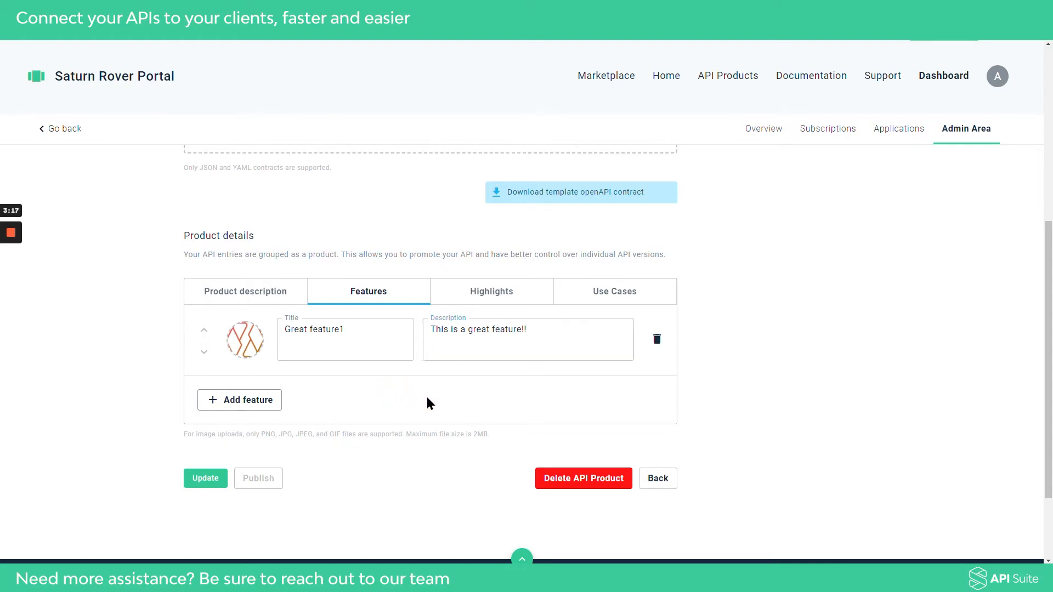
left_click(223, 481)
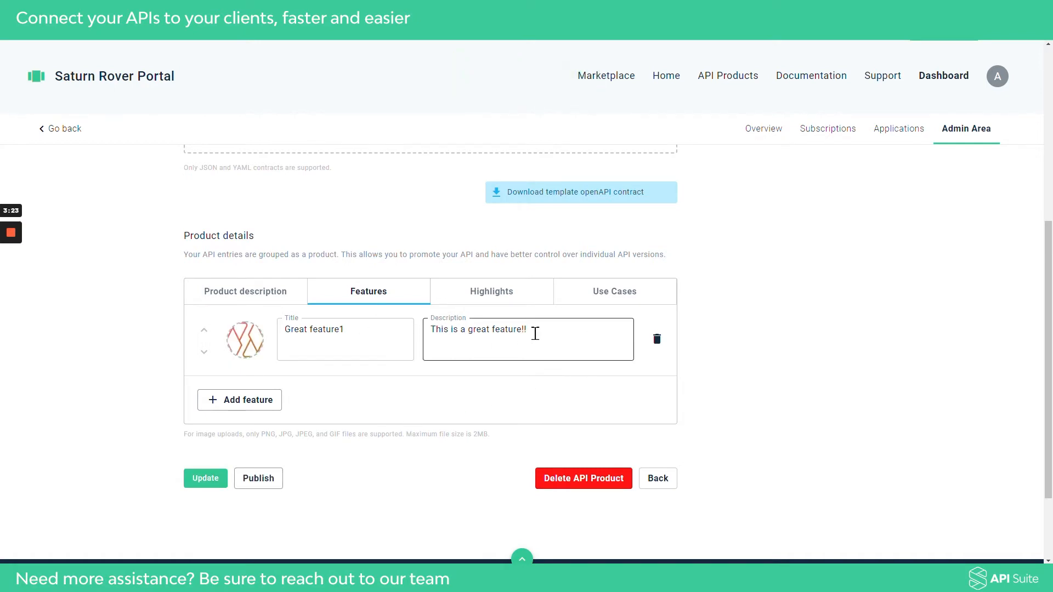
Add a highlight to the product details and give it the Hackfridays image.
left_click(500, 297)
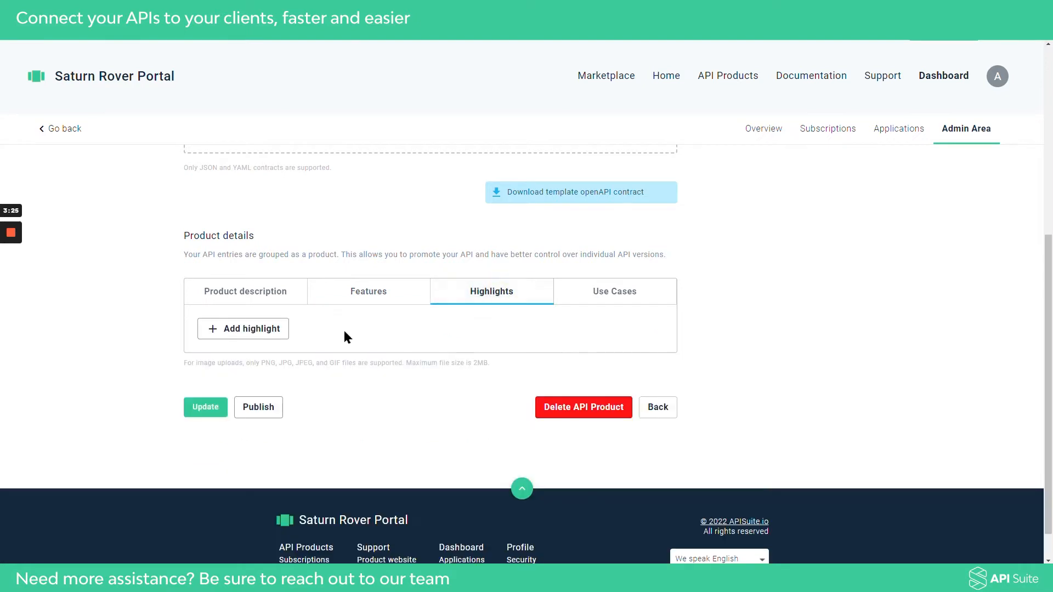
left_click(249, 331)
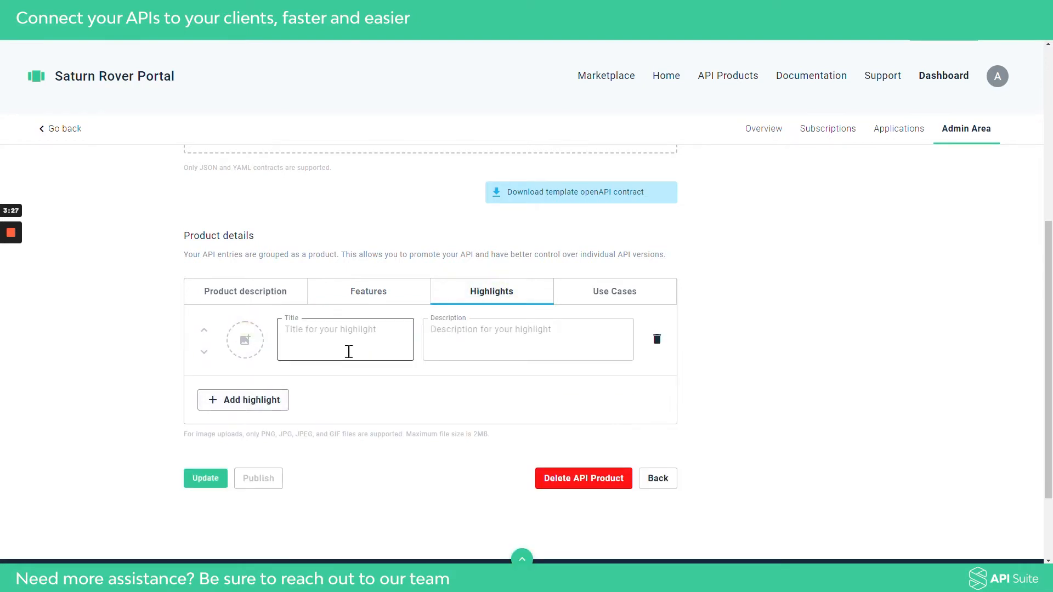
left_click(245, 341)
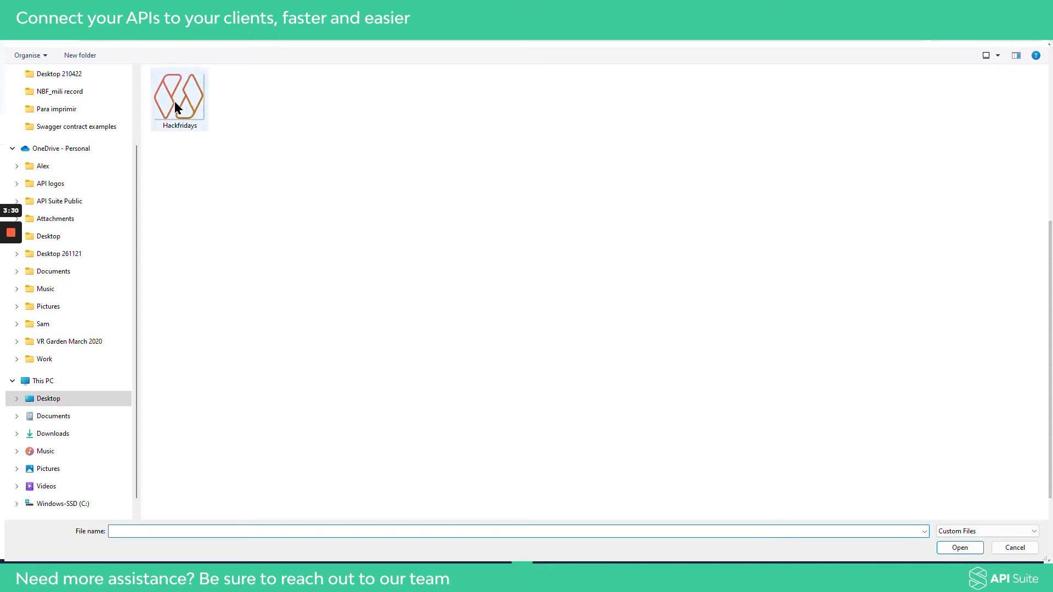
left_click(175, 103)
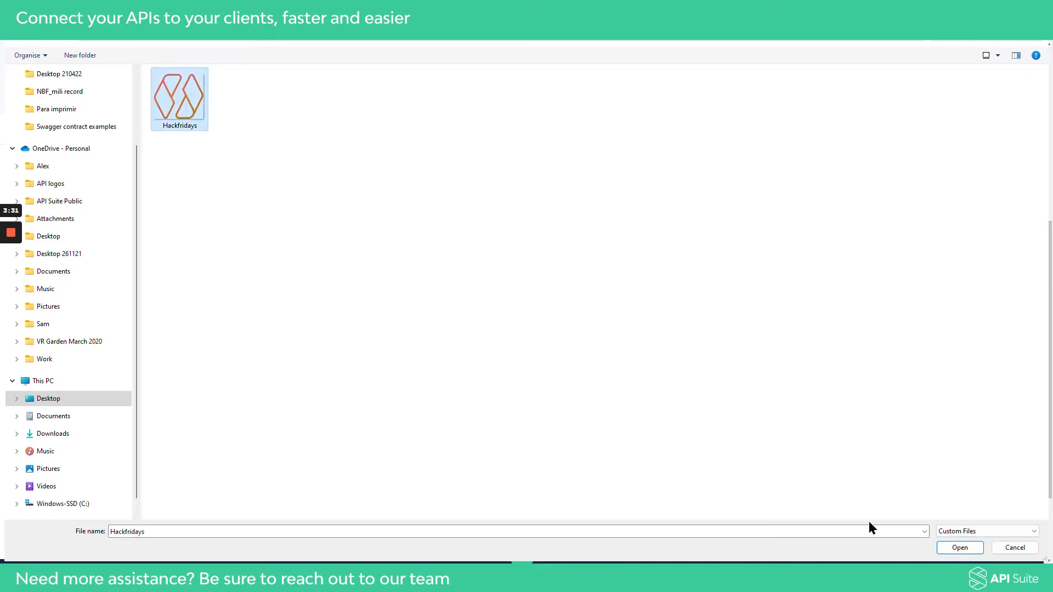
left_click(960, 547)
Title the highlight "Super highlight1" with the description "amazing things" and save the product update.
left_click(353, 331)
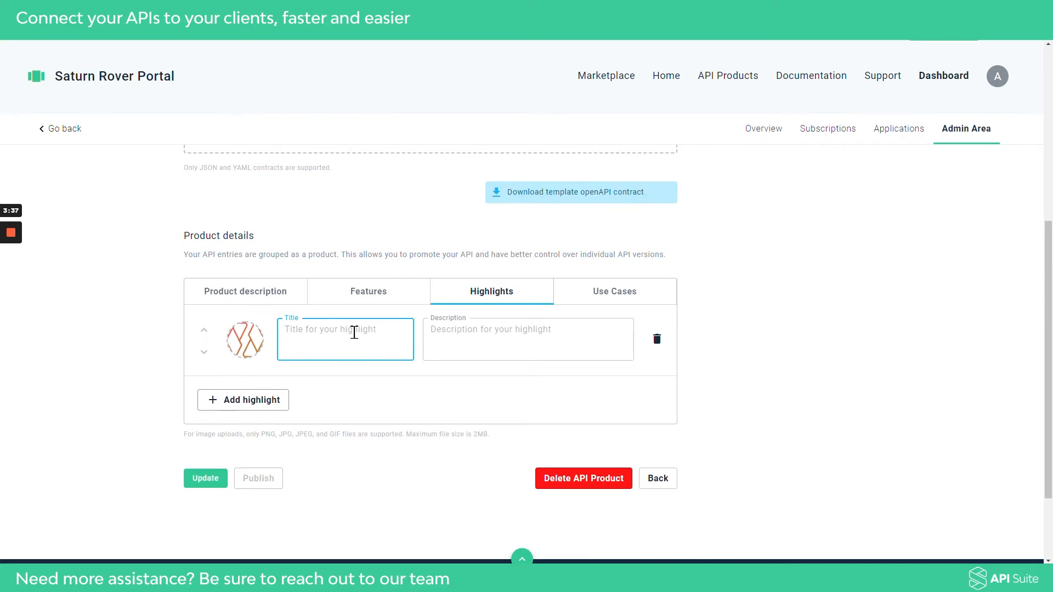
type("Super highlight1")
left_click(475, 331)
type("amazing things")
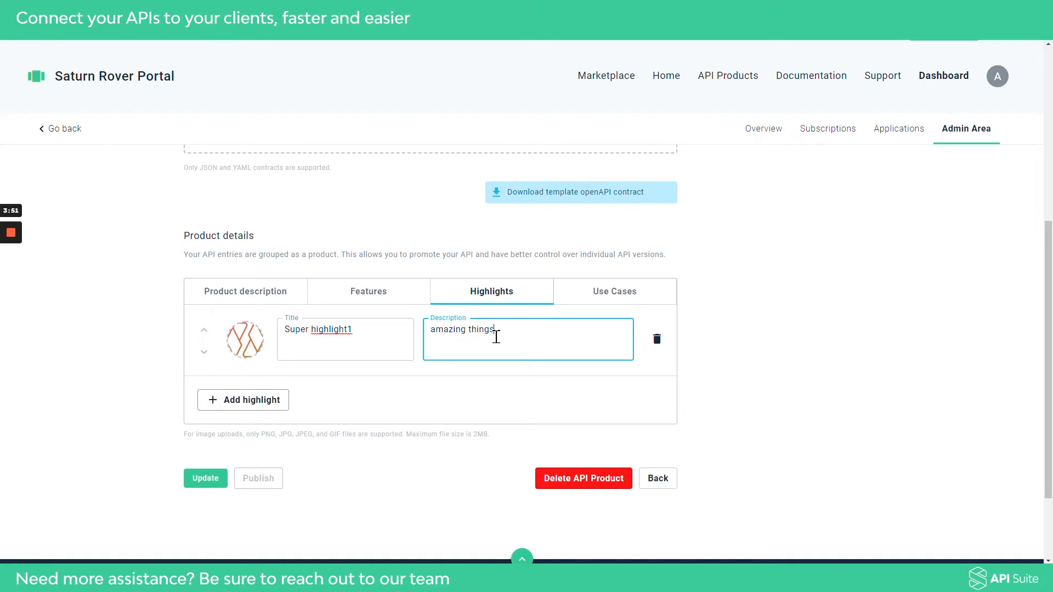
left_click(205, 478)
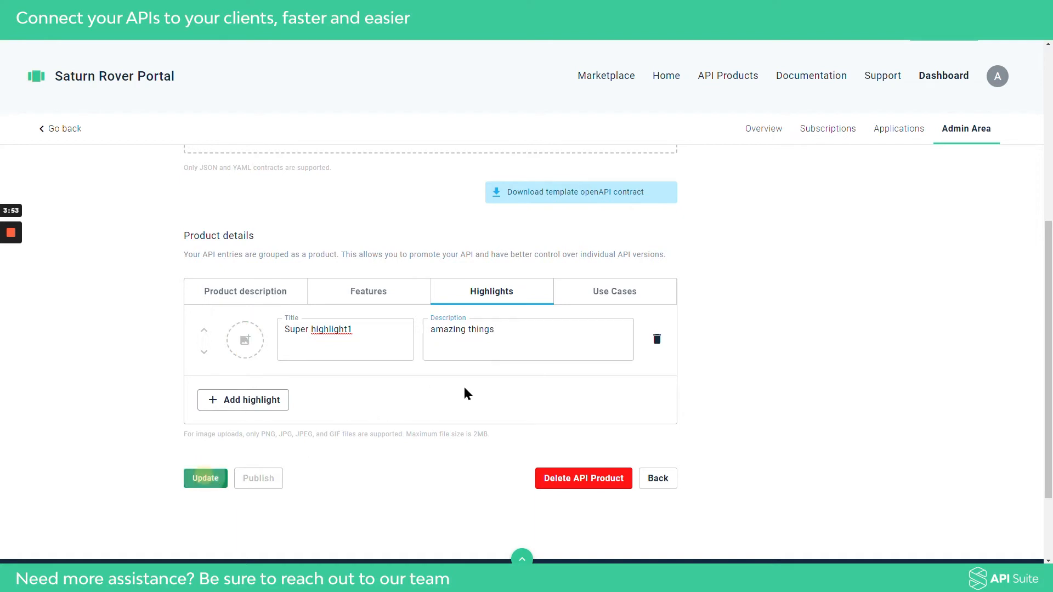
Try to save the product with a blank use case added to its details.
left_click(617, 293)
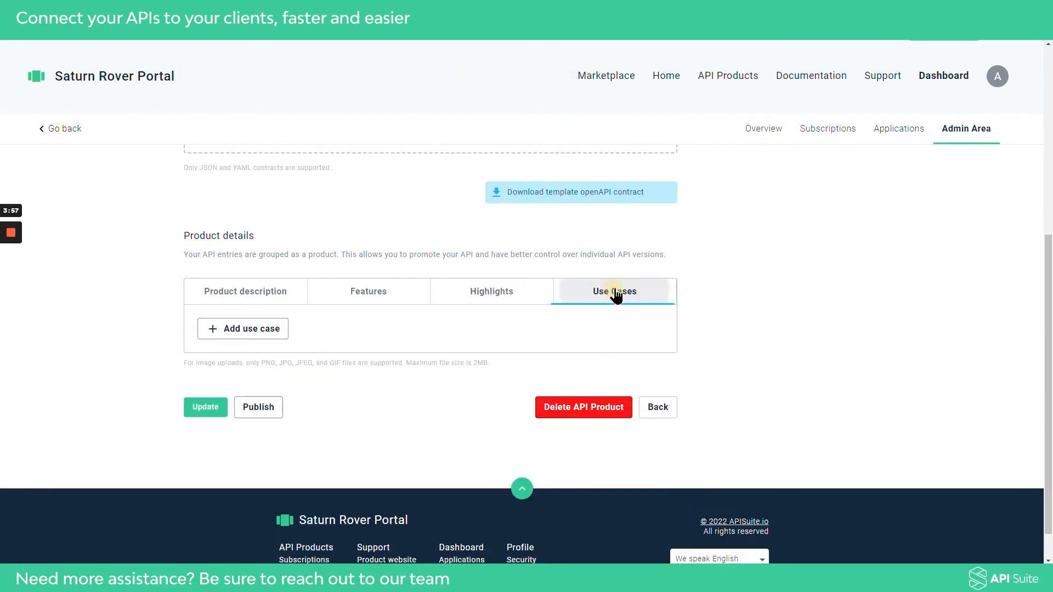
left_click(248, 332)
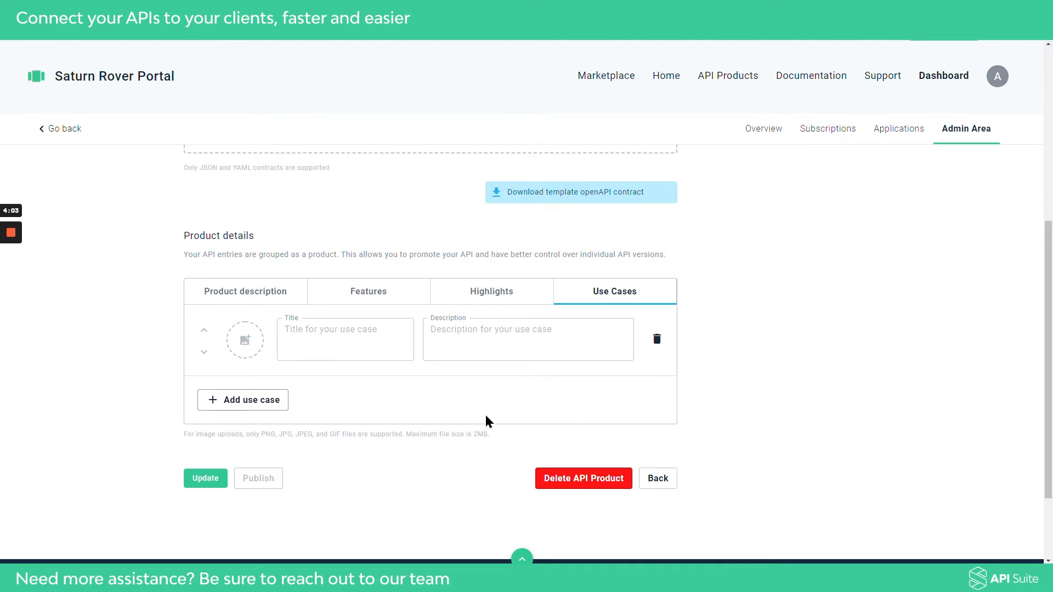
scroll(402, 396, "up", 6)
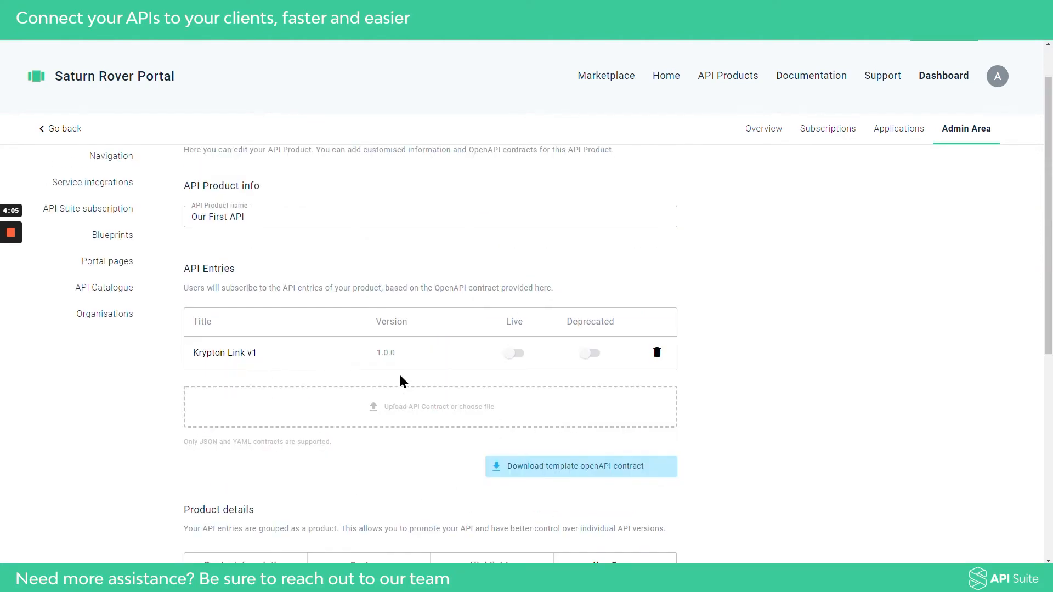
scroll(409, 335, "down", 5)
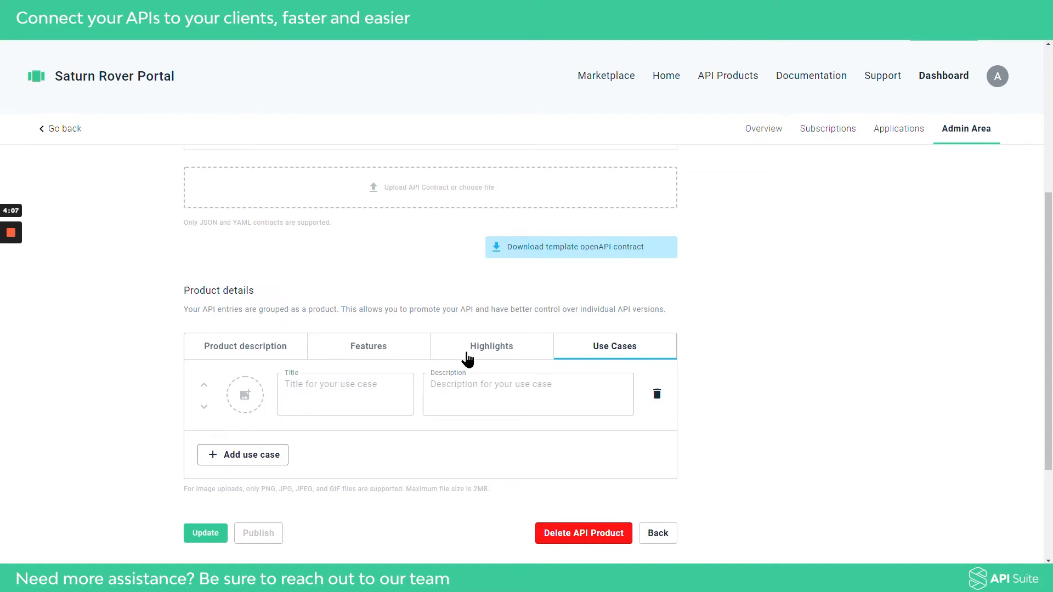
scroll(468, 354, "down", 3)
left_click(213, 373)
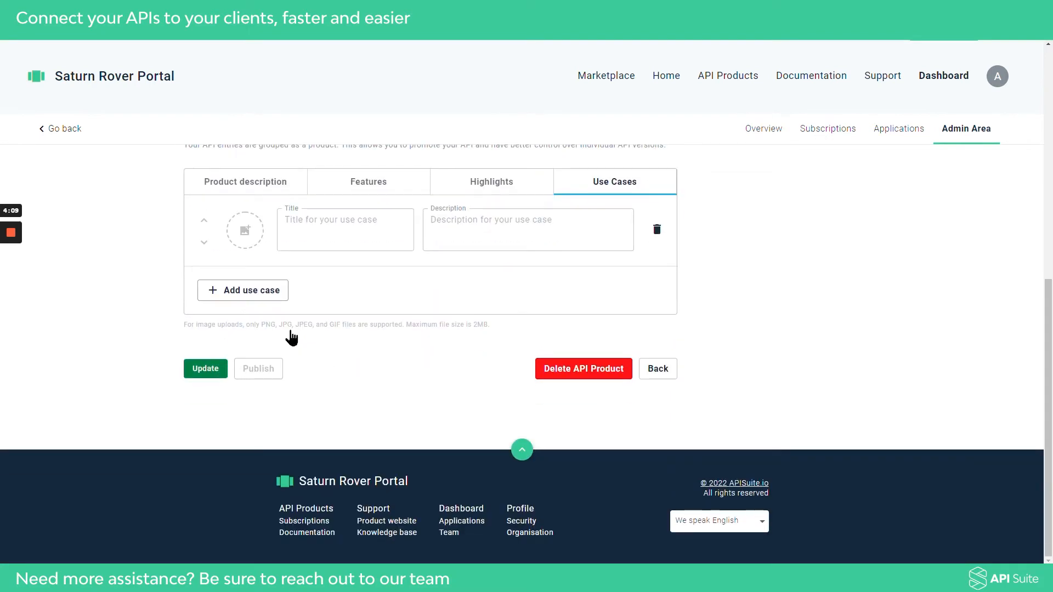
scroll(512, 336, "up", 4)
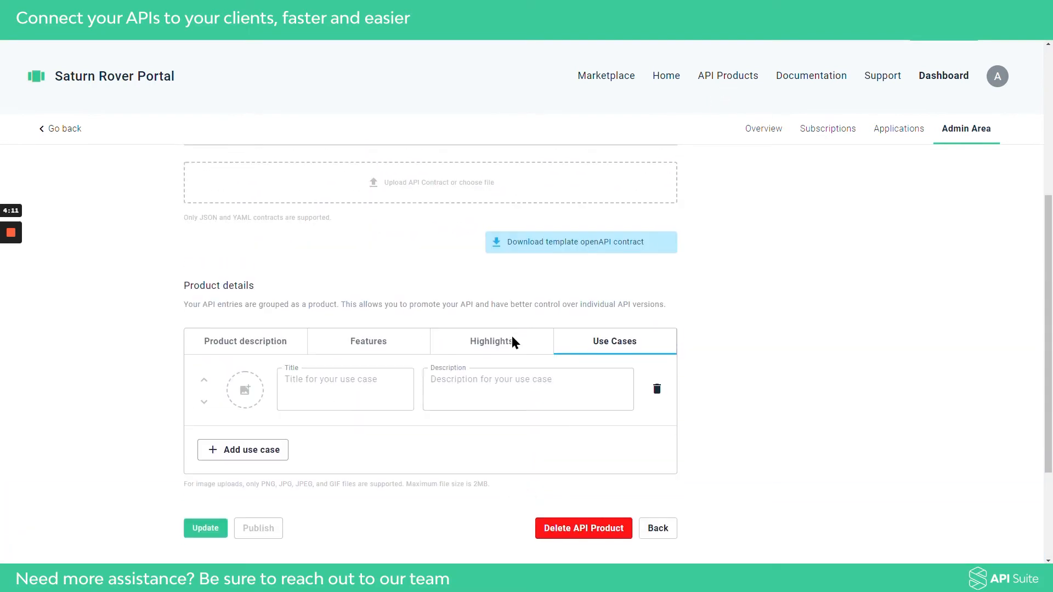
scroll(512, 340, "up", 2)
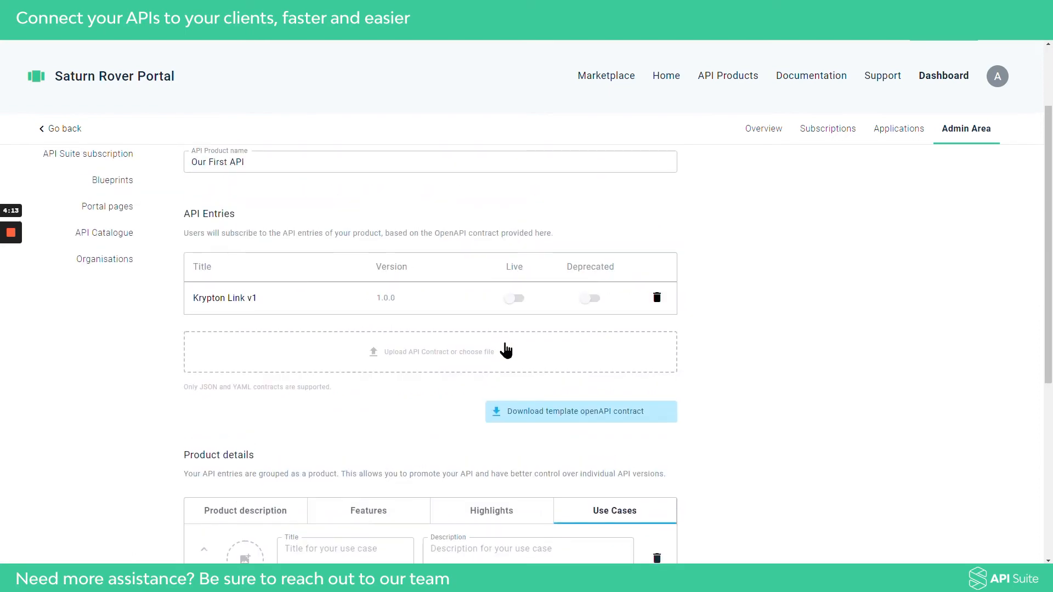
scroll(505, 350, "up", 2)
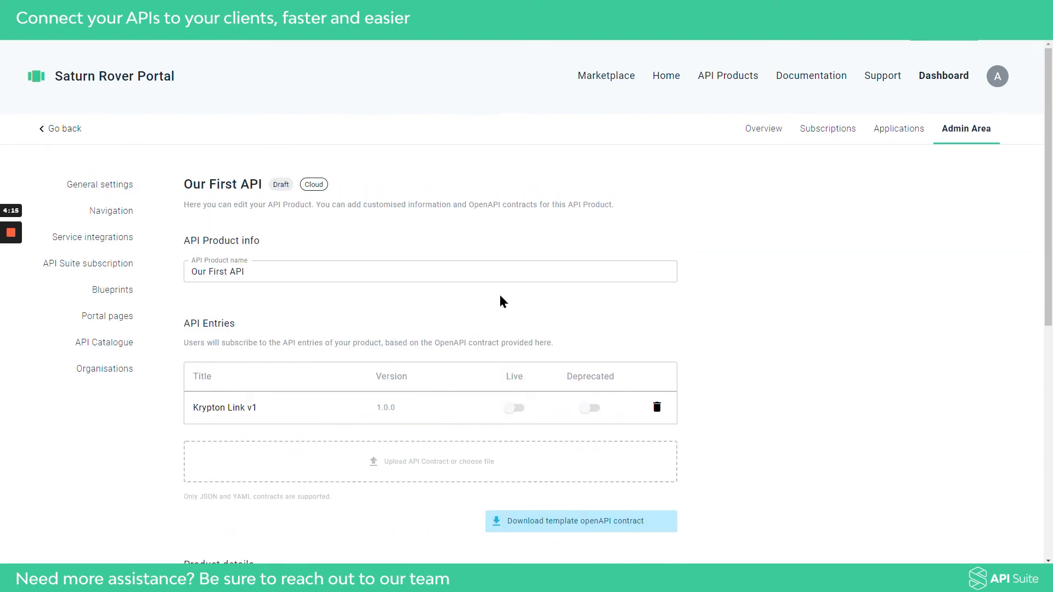
Leave the product page for the API Catalogue without saving and reopen the unpublished product Our First API.
left_click(113, 343)
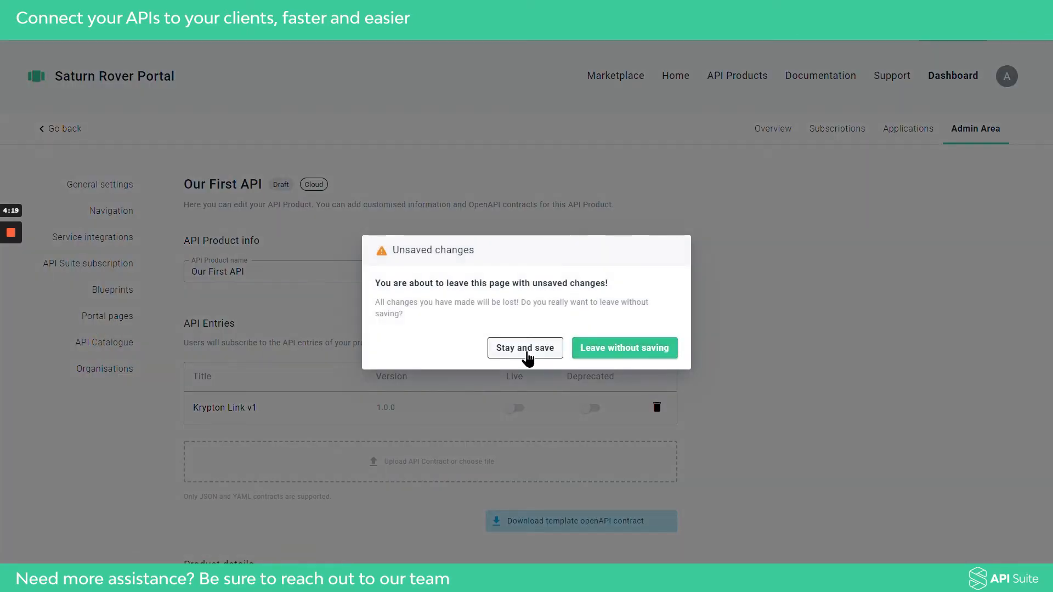
left_click(609, 357)
scroll(518, 269, "down", 2)
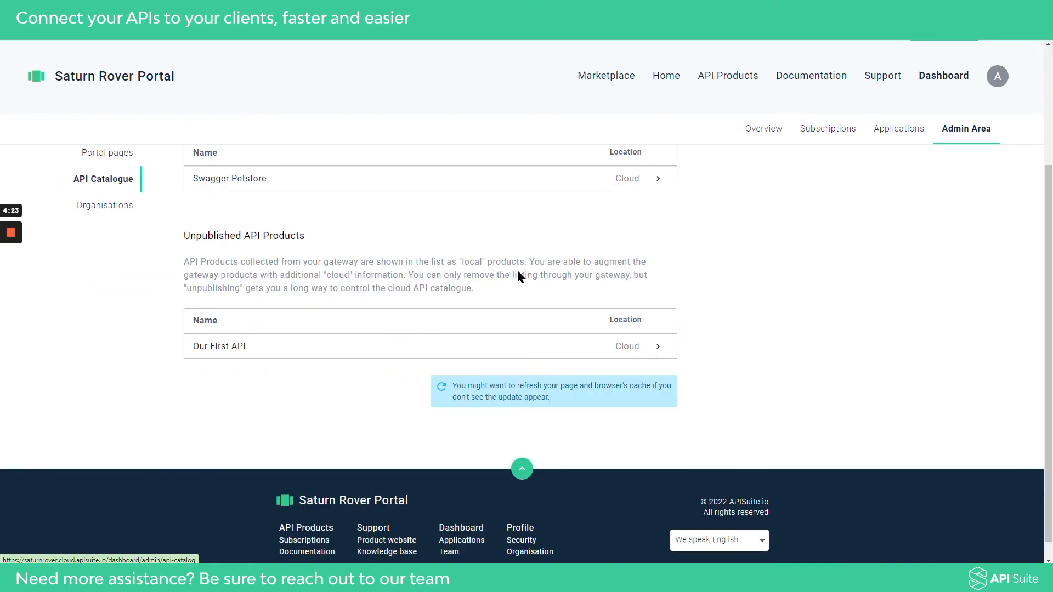
scroll(469, 284, "up", 1)
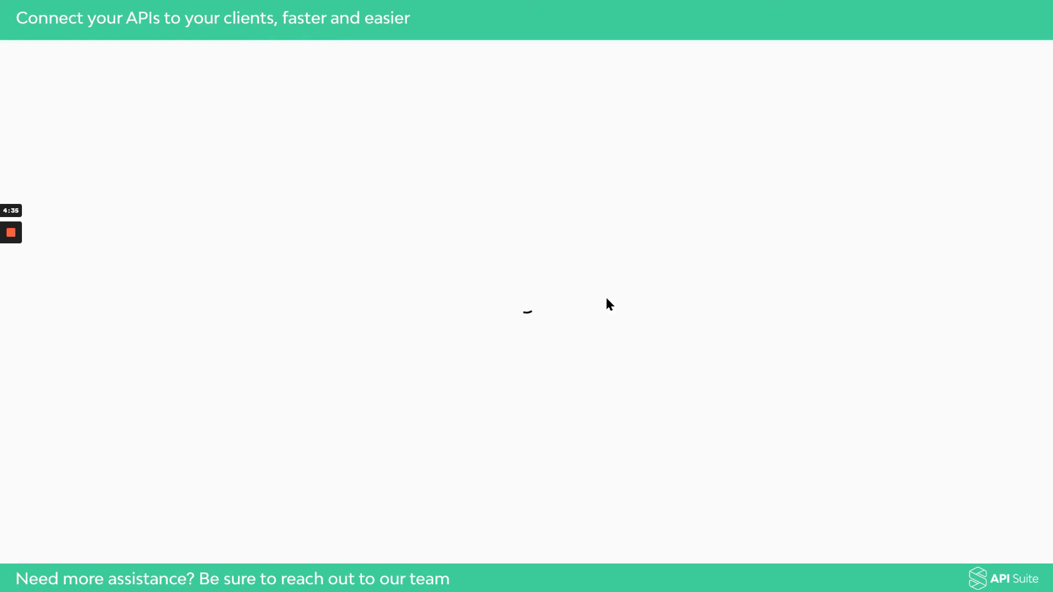
Set the Krypton Link v1 API entry to live and save the product update.
scroll(556, 320, "down", 1)
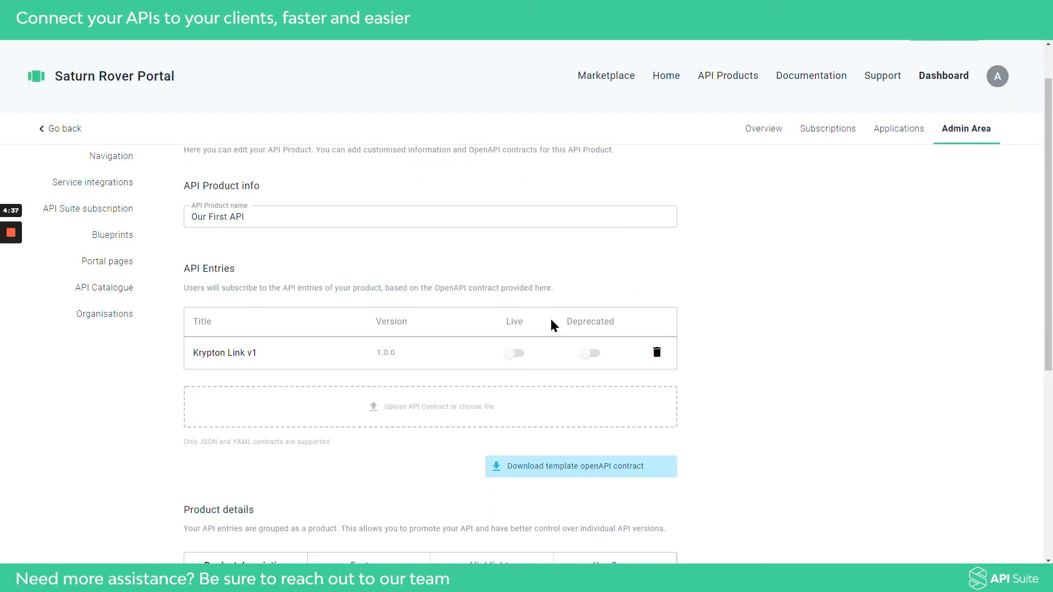
left_click(522, 357)
scroll(439, 351, "down", 2)
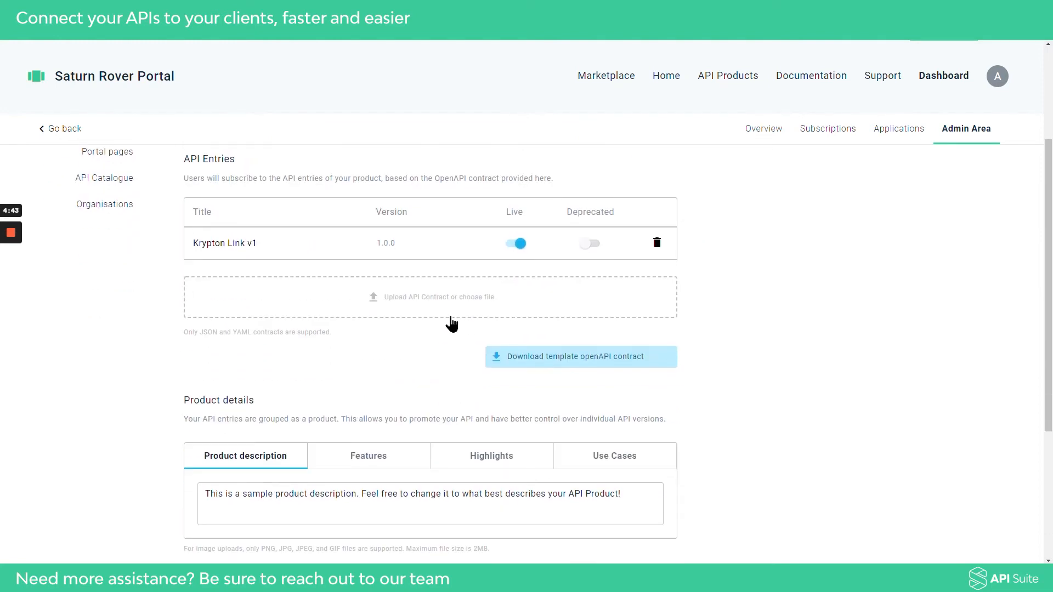
scroll(452, 323, "down", 3)
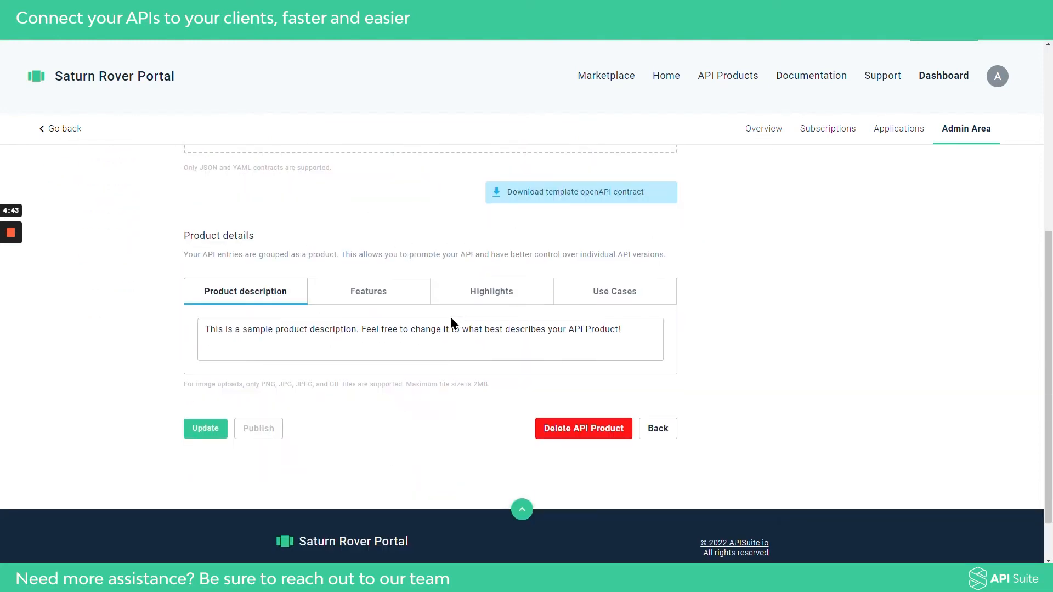
left_click(203, 429)
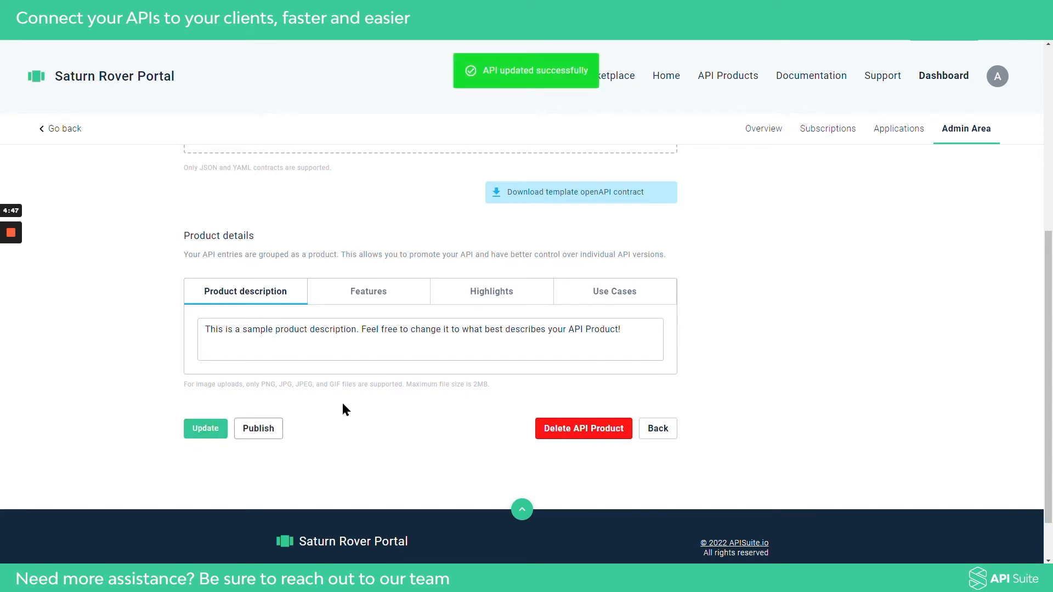
Publish Our First API and return to the API Catalogue.
left_click(265, 436)
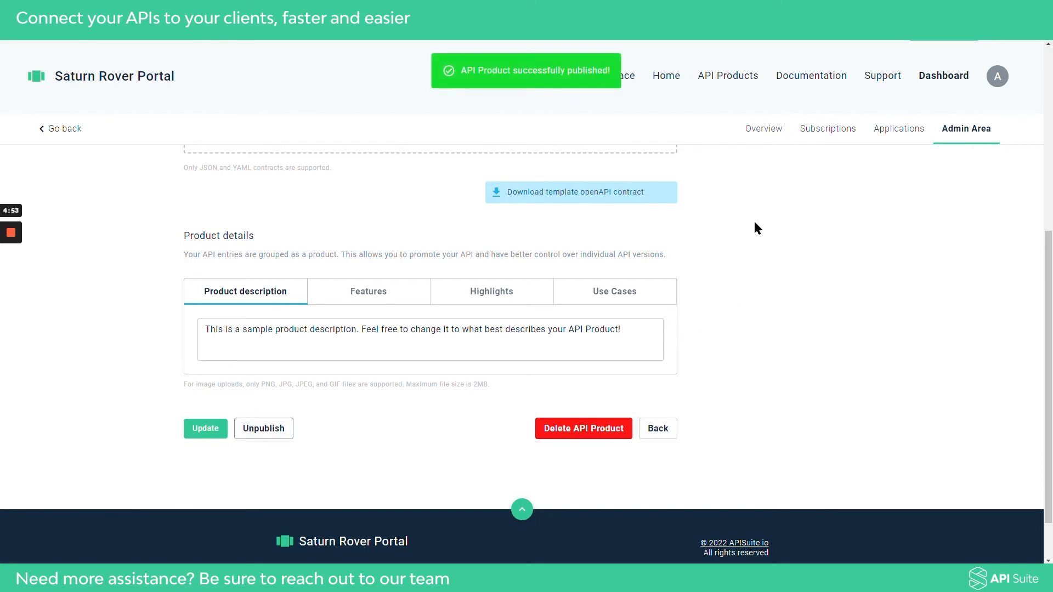
scroll(260, 291, "up", 6)
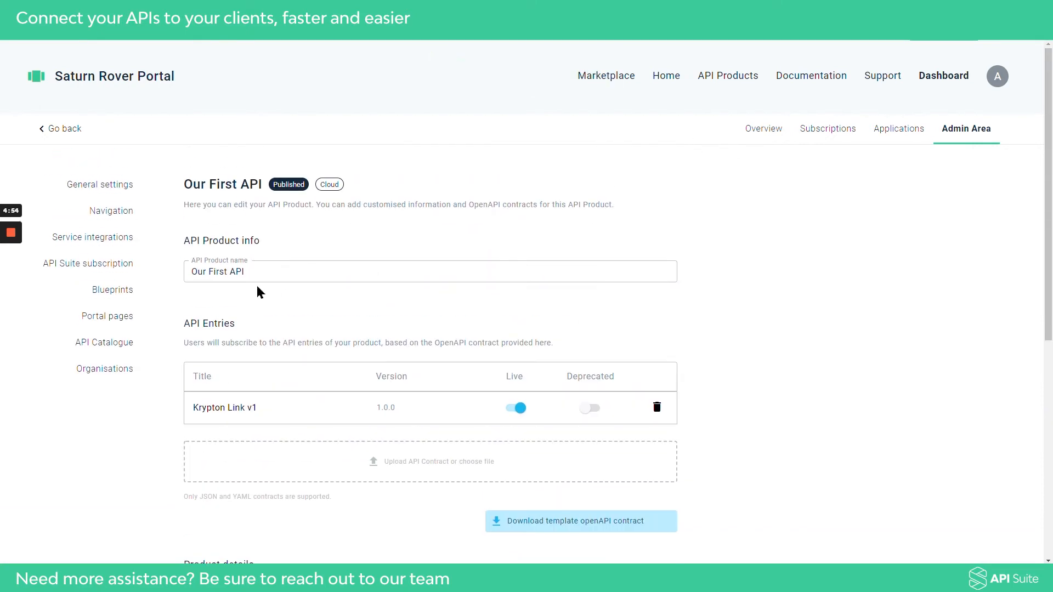
left_click(105, 344)
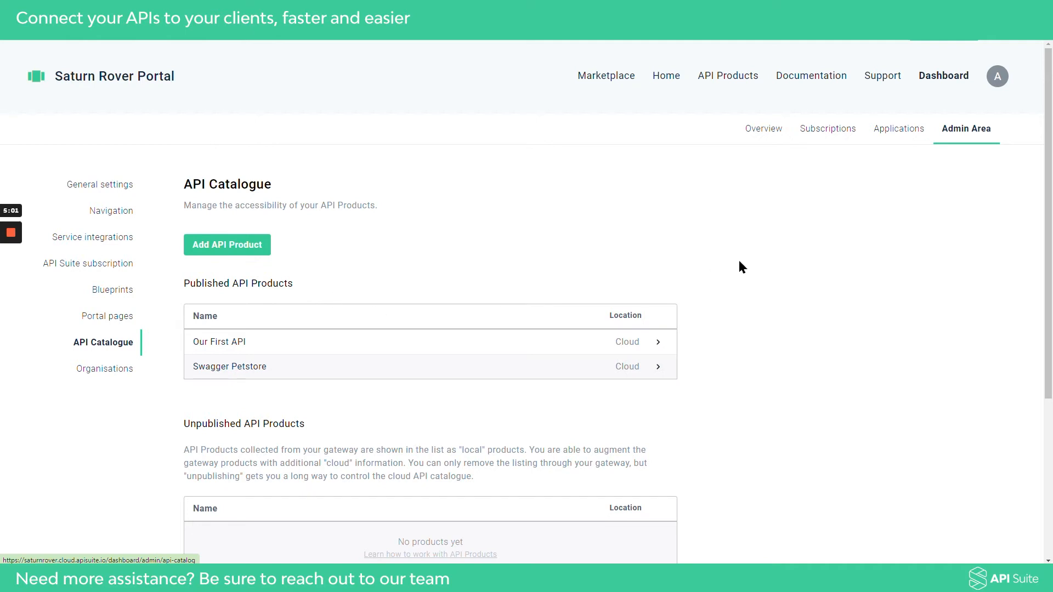
Open Our First API from the portal's API Products page and examine its API info, highlights and features.
left_click(723, 76)
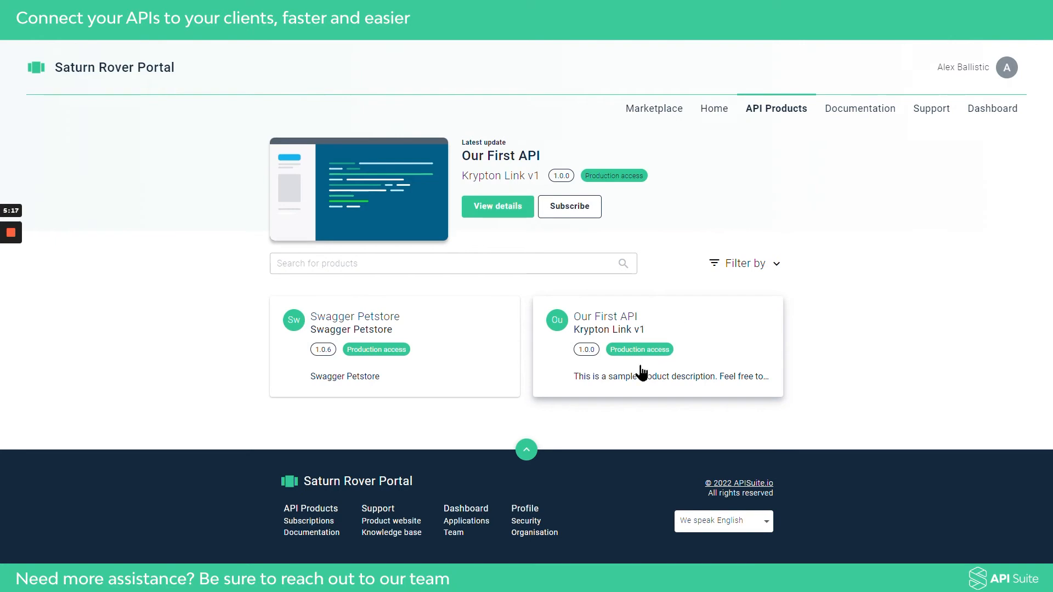
left_click(643, 363)
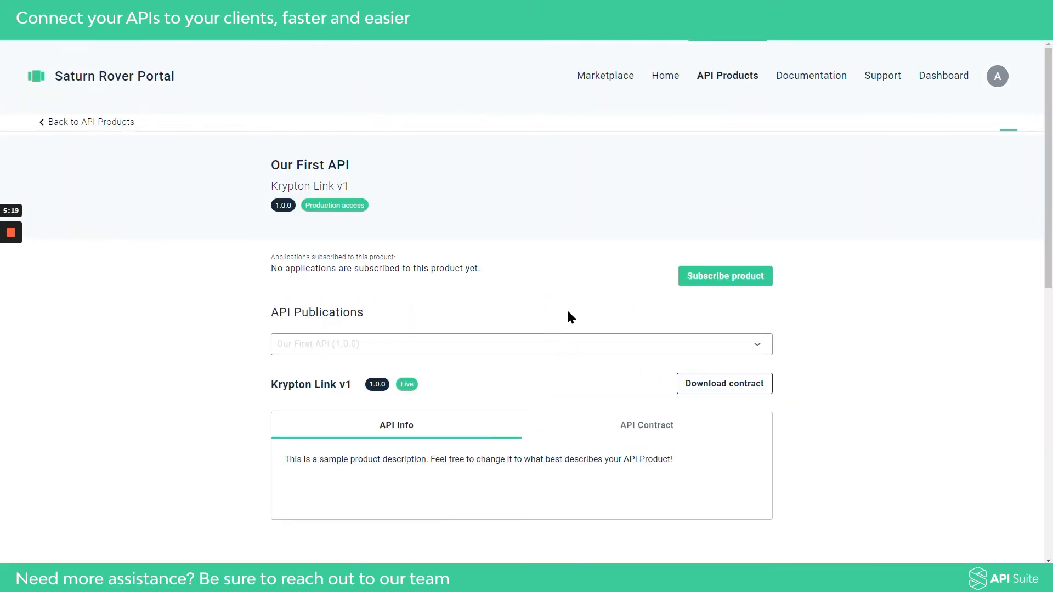
scroll(554, 297, "down", 1)
scroll(555, 297, "up", 1)
scroll(538, 316, "down", 2)
scroll(554, 314, "down", 4)
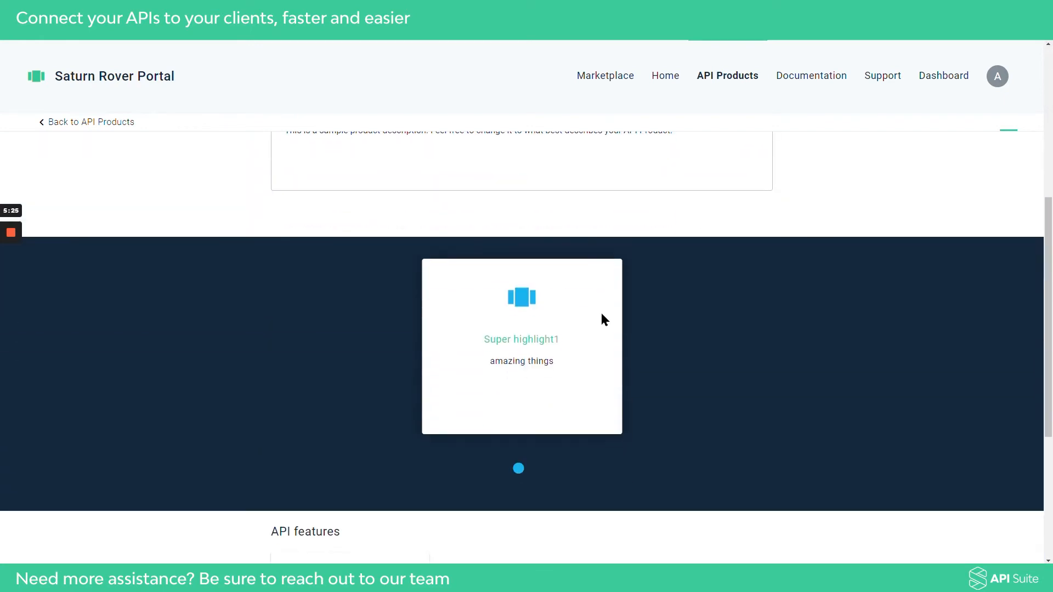
scroll(602, 314, "down", 5)
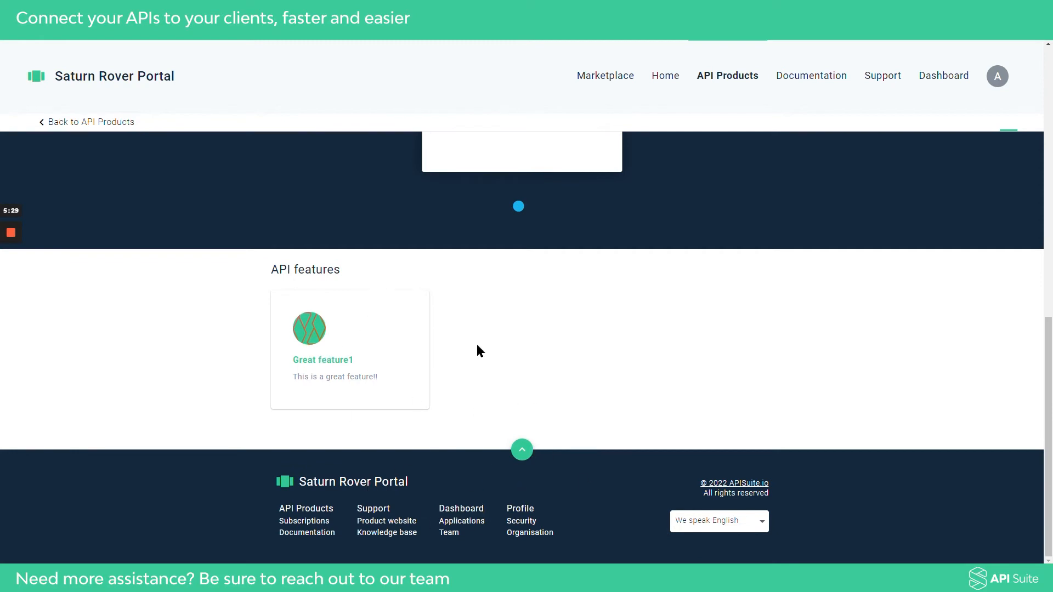
scroll(604, 333, "up", 7)
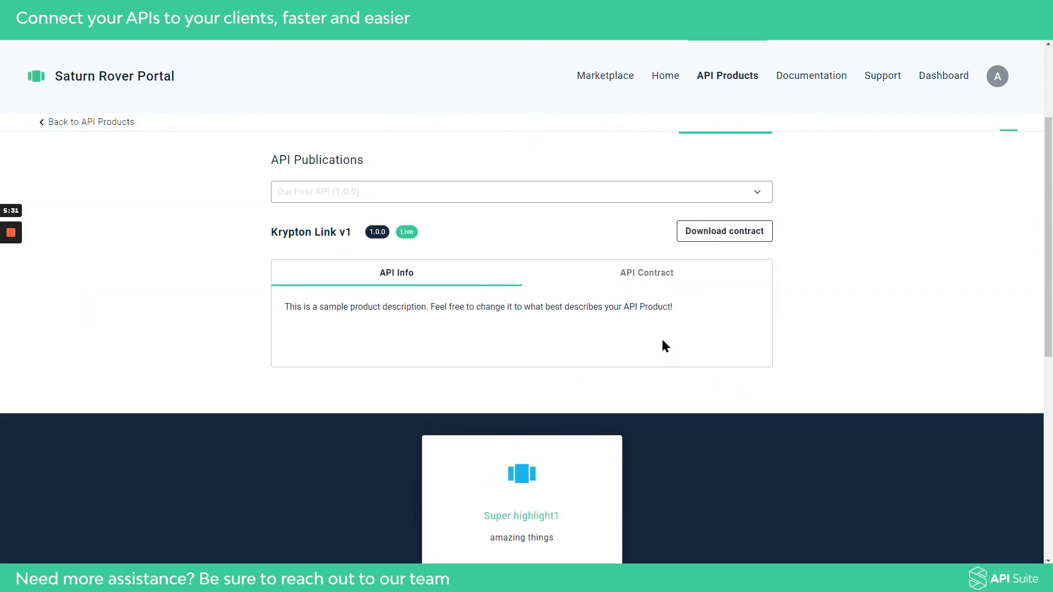
scroll(663, 339, "up", 2)
Examine the API contract of Krypton Link v1, including its endpoints and schemas.
left_click(680, 391)
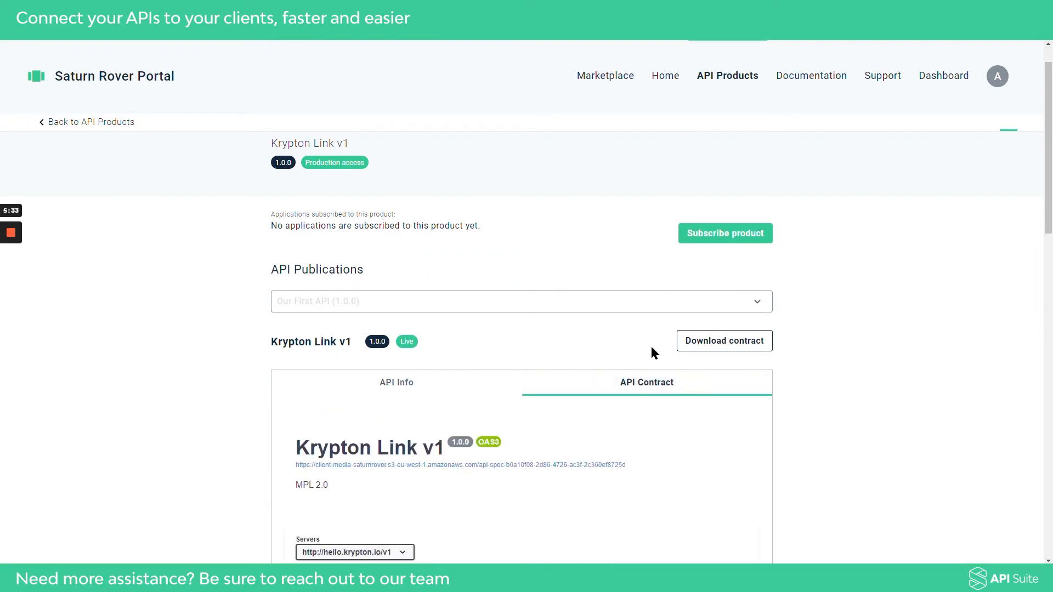
scroll(653, 351, "down", 3)
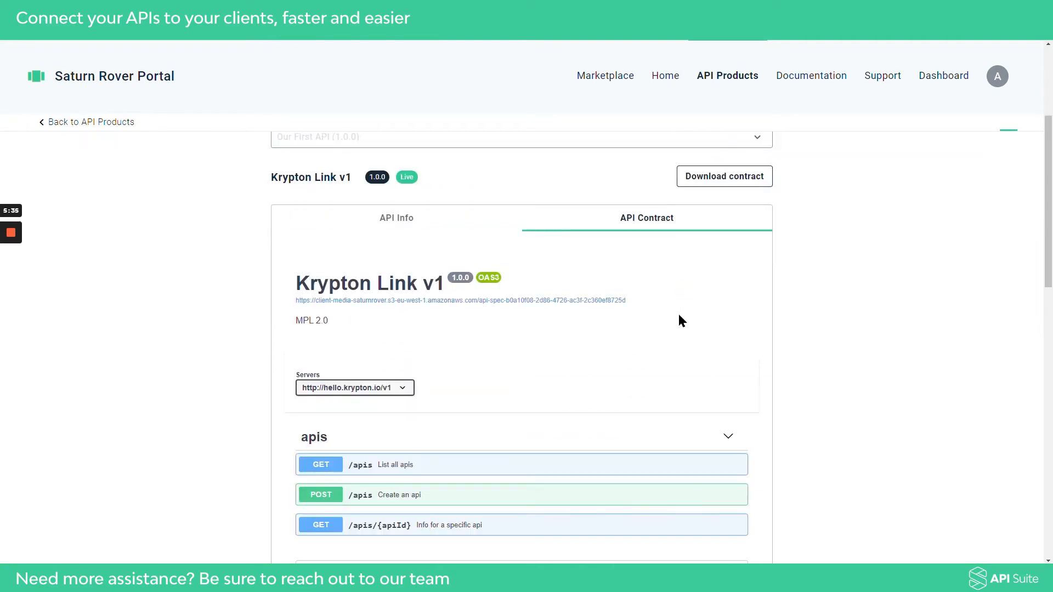
scroll(669, 313, "down", 1)
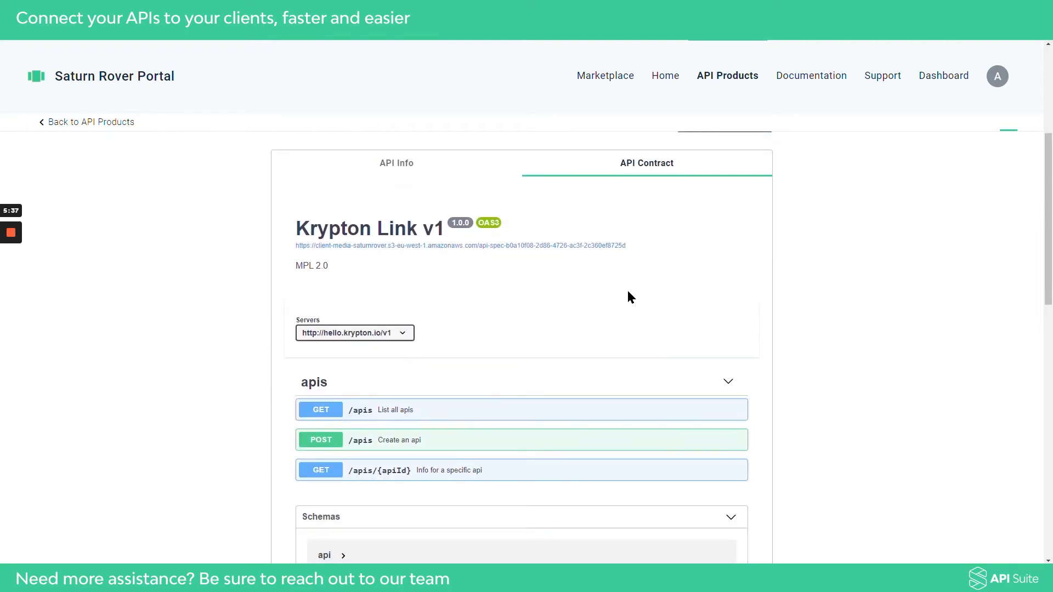
scroll(629, 292, "down", 7)
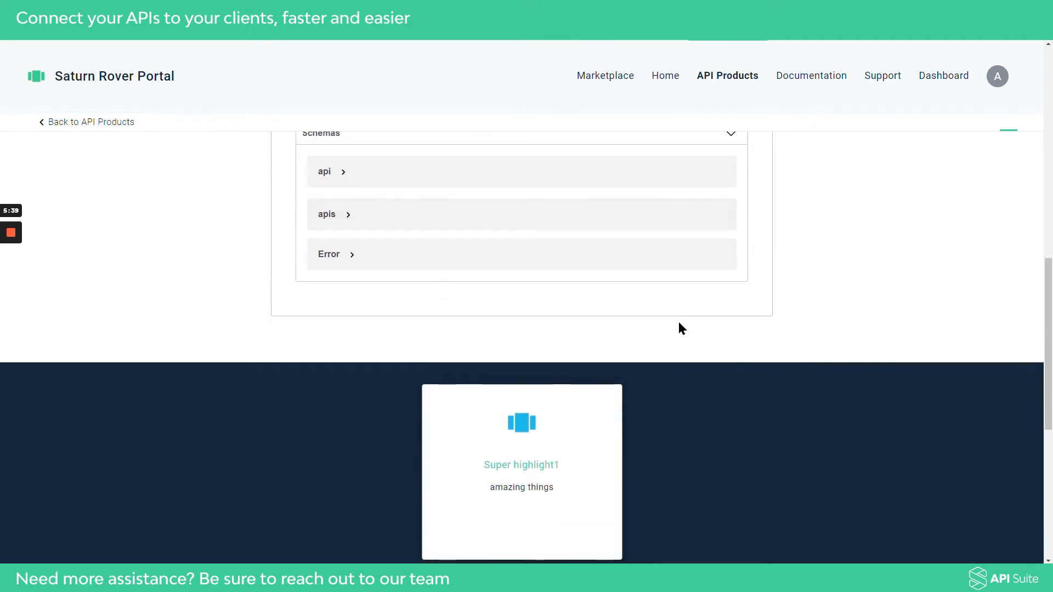
scroll(682, 328, "up", 7)
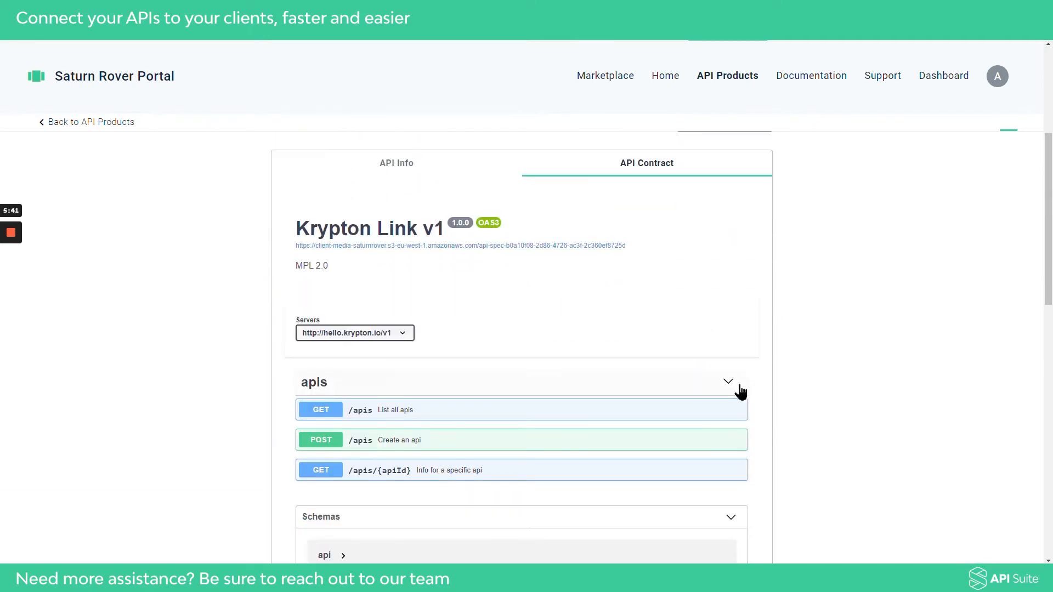
Review the publication header and API contract of Our First API and return to the API Products overview.
scroll(724, 439, "down", 2)
scroll(713, 384, "up", 6)
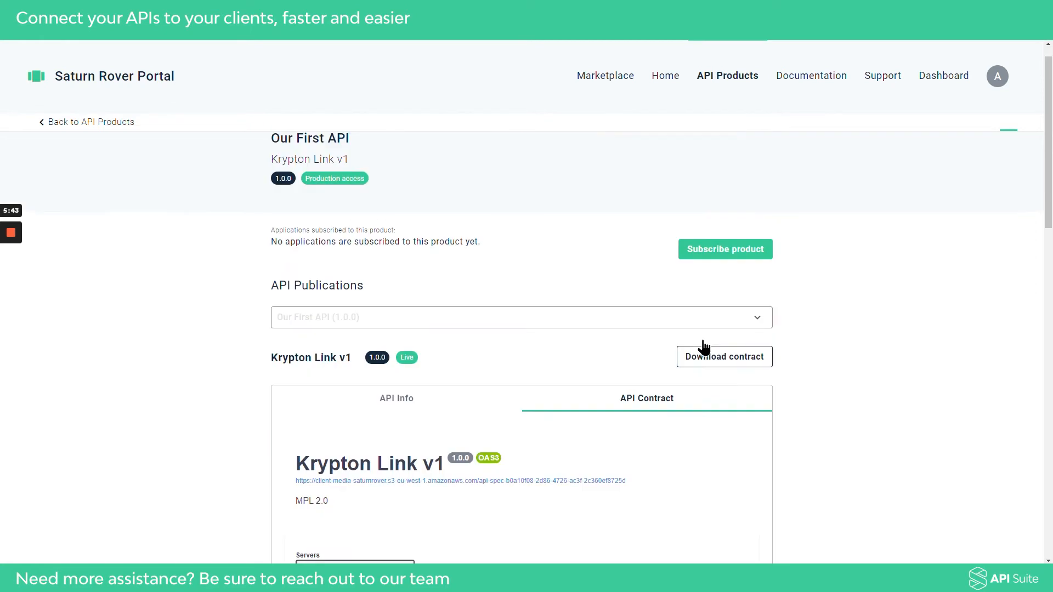
scroll(704, 341, "up", 1)
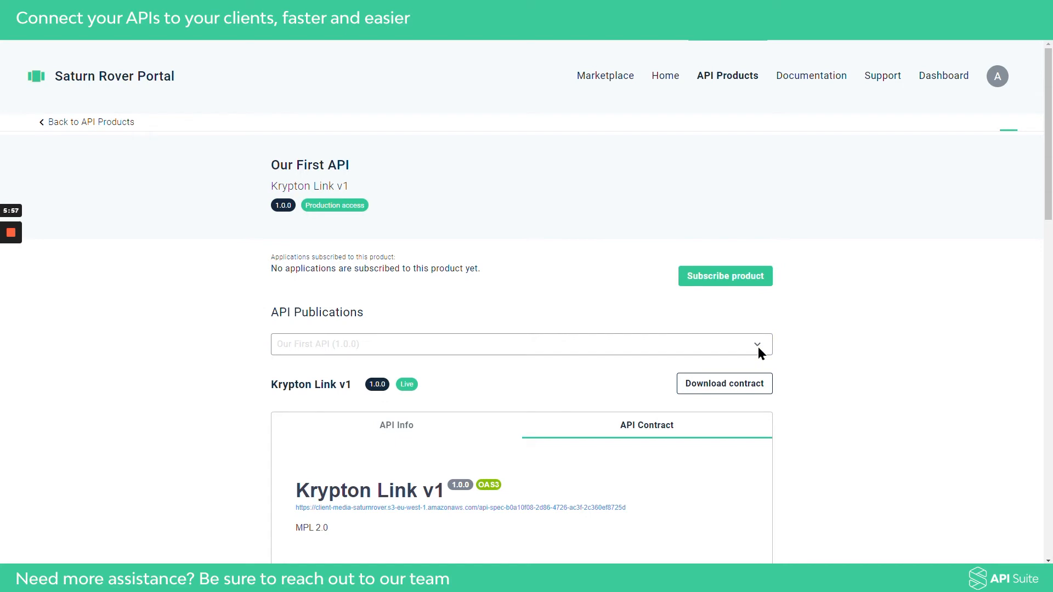
scroll(435, 289, "down", 4)
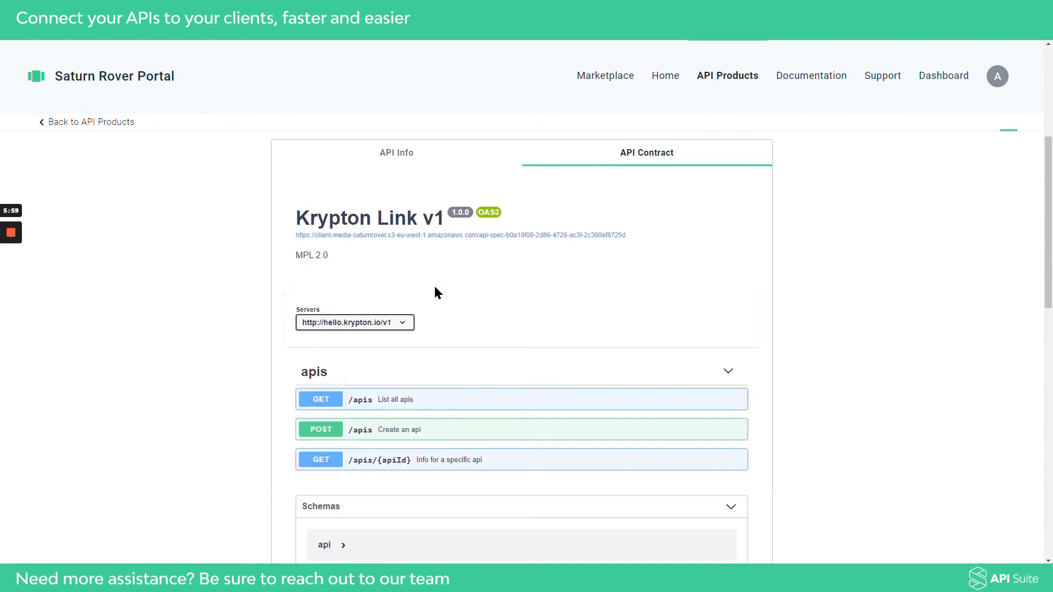
scroll(435, 287, "up", 4)
left_click(64, 124)
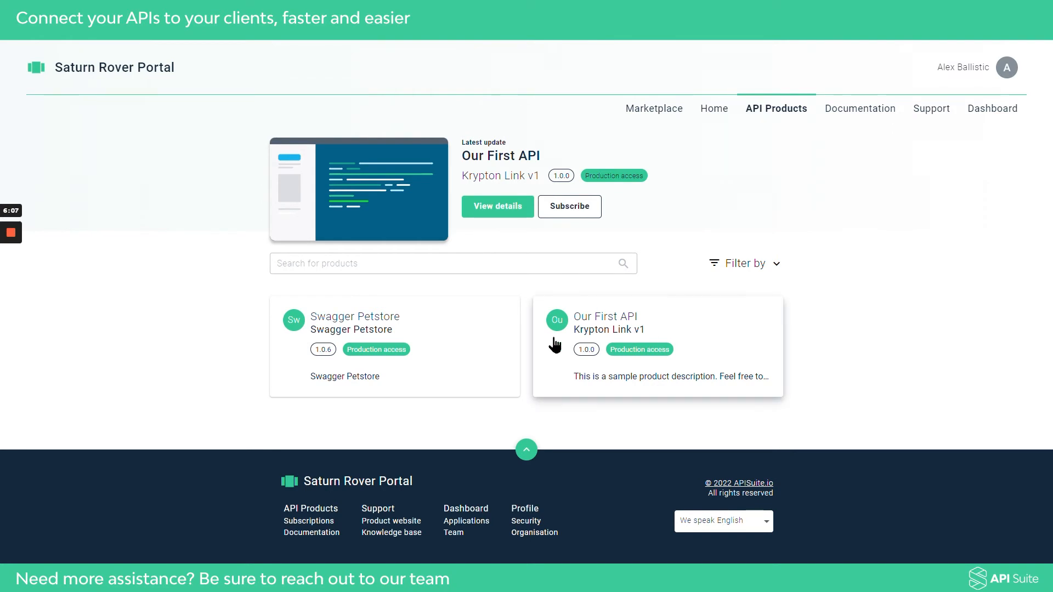
Open Swagger Petstore for editing from the published products in the API Catalogue.
left_click(992, 112)
left_click(370, 253)
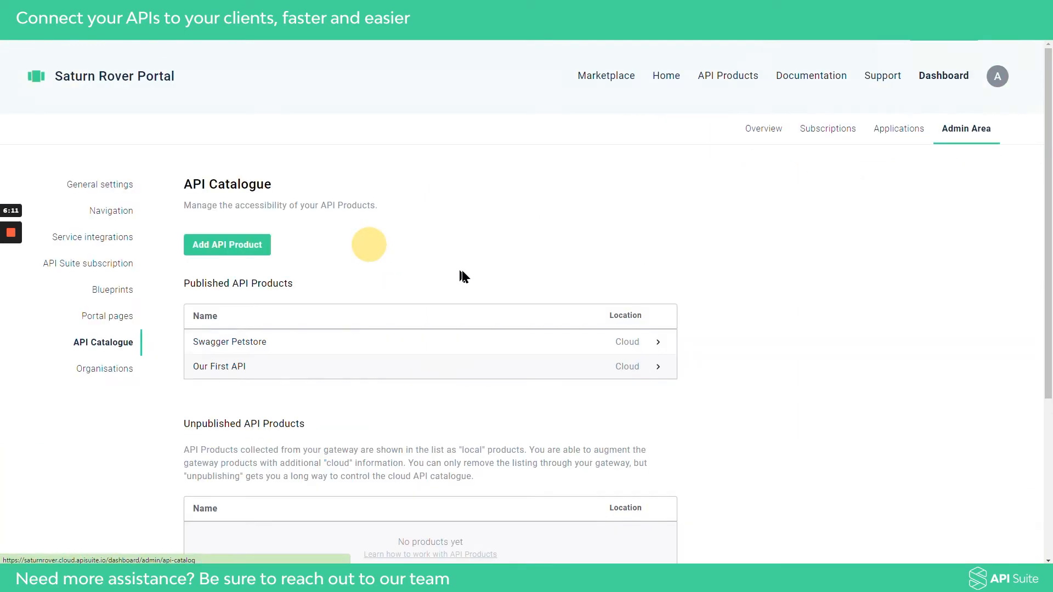
scroll(384, 317, "down", 2)
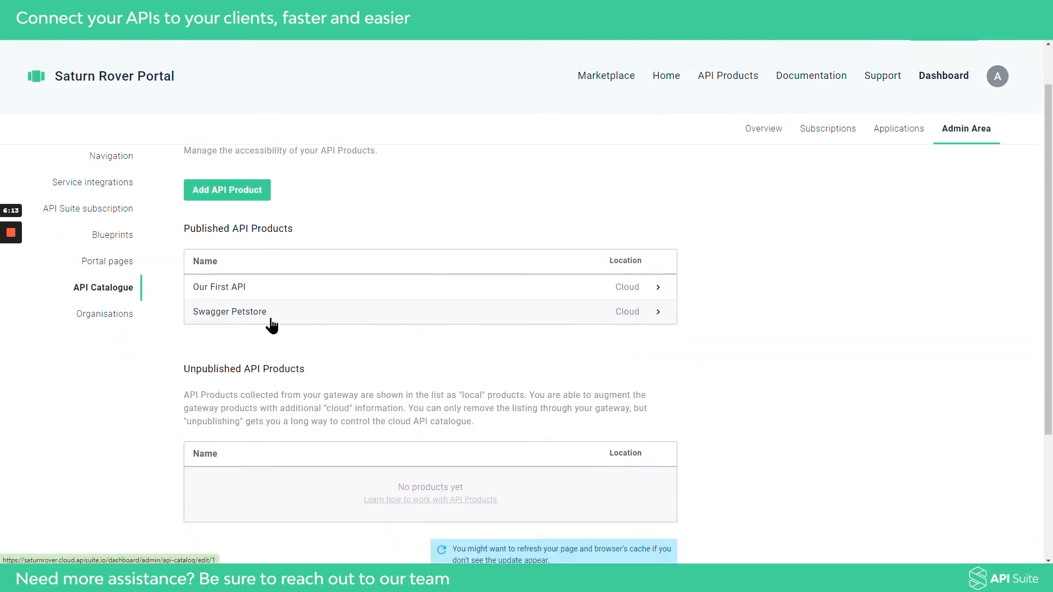
left_click(290, 321)
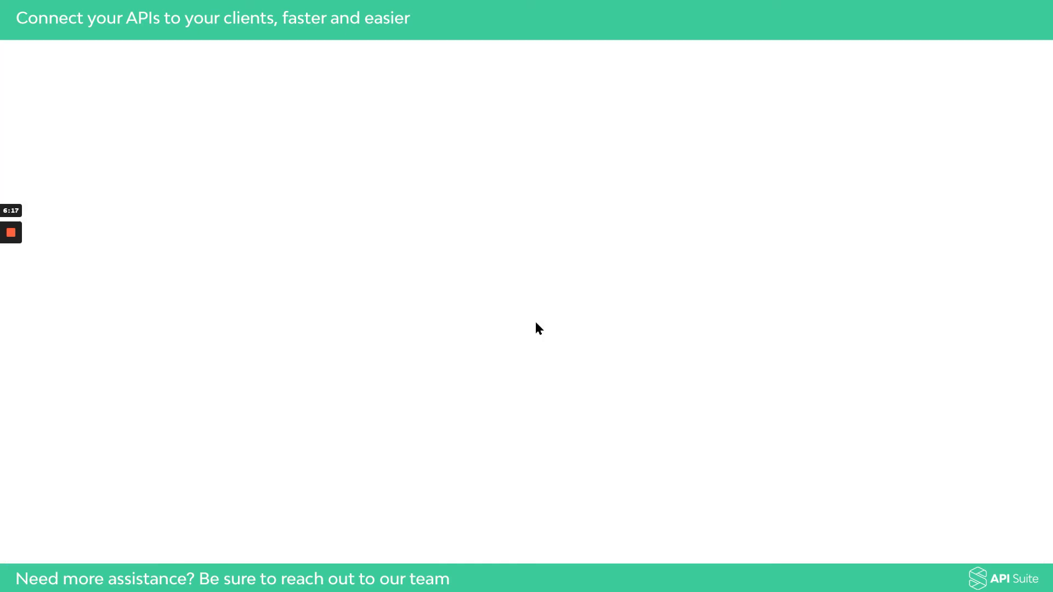
Turn off the Swagger Petstore entry's live status with a saved update and unpublish the product.
scroll(589, 305, "down", 2)
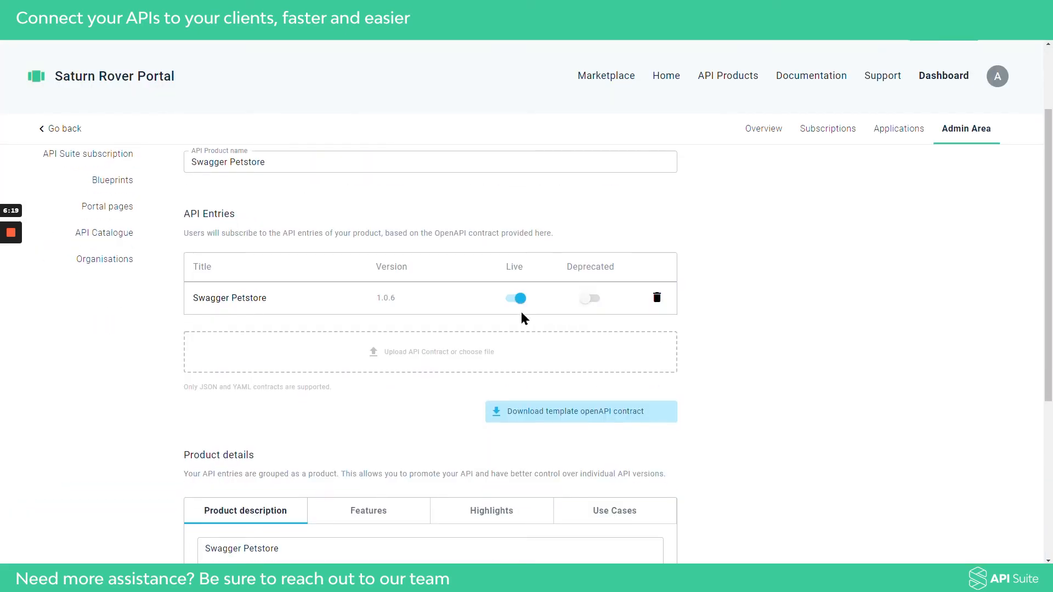
scroll(557, 348, "down", 5)
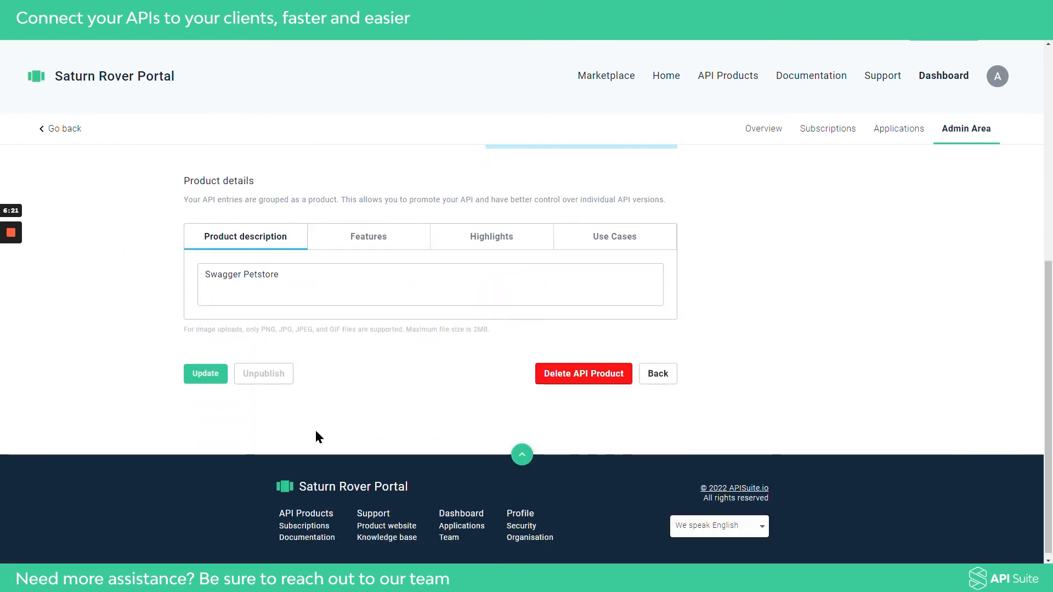
left_click(214, 384)
left_click(263, 378)
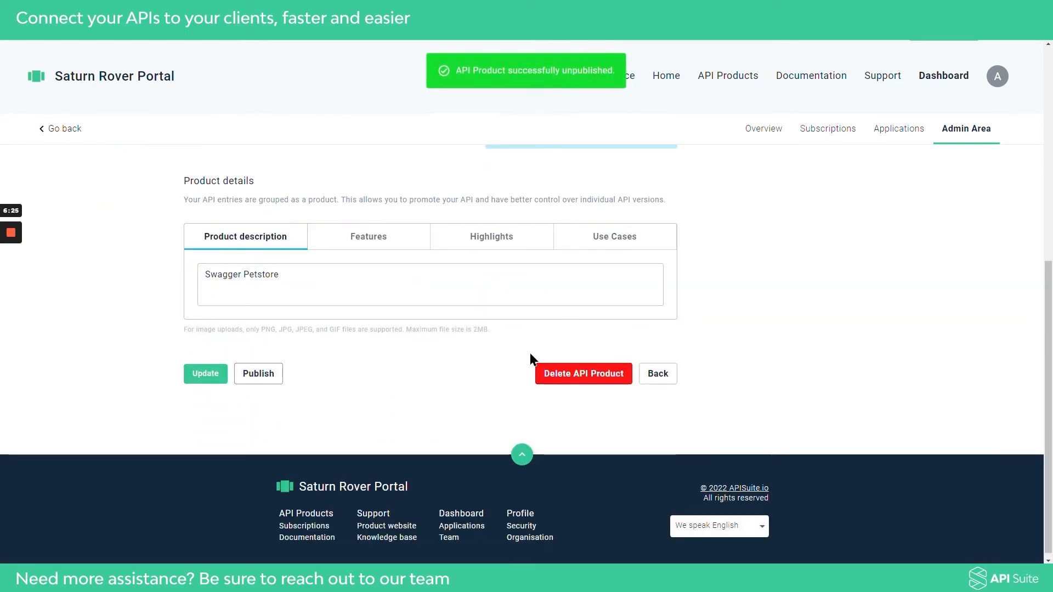
Check how Swagger Petstore is listed on the portal's API Products page and reload the page.
scroll(530, 359, "up", 5)
left_click(728, 77)
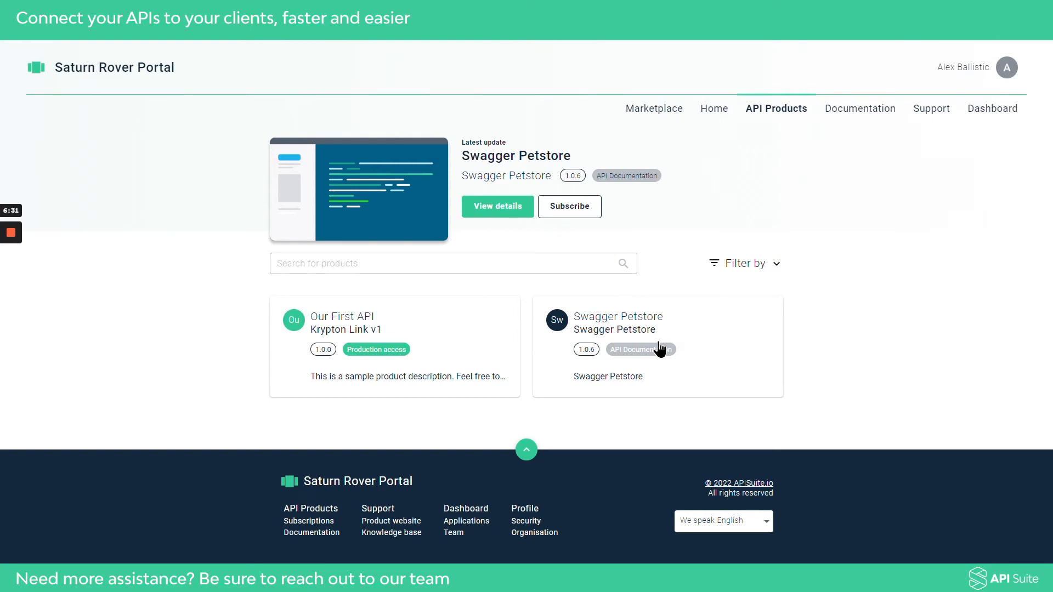
key("F5")
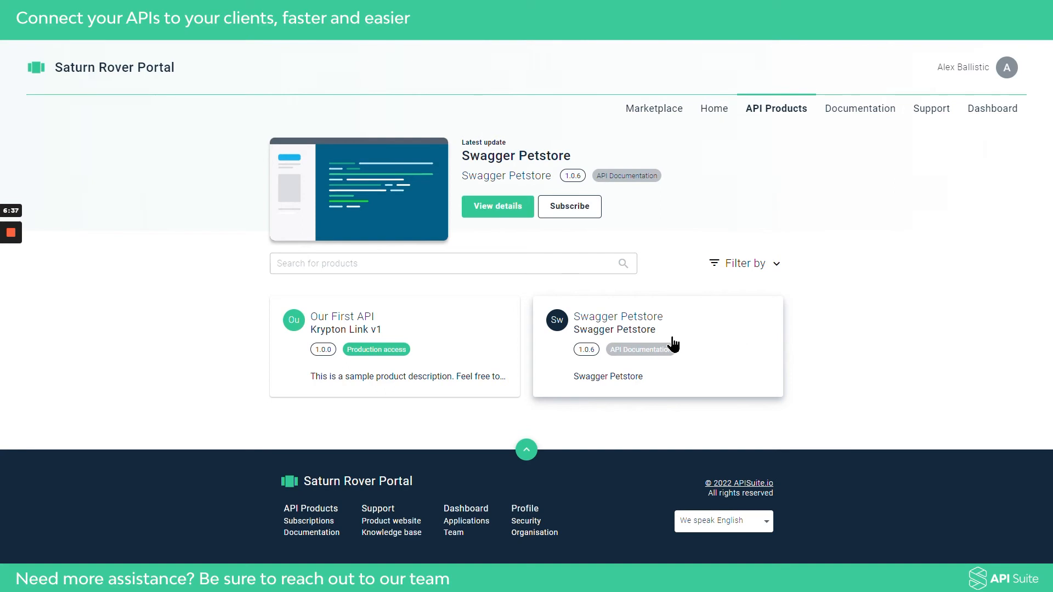
Delete the unpublished Swagger Petstore product from the API Catalogue and check the portal's API Products page.
left_click(993, 112)
left_click(352, 248)
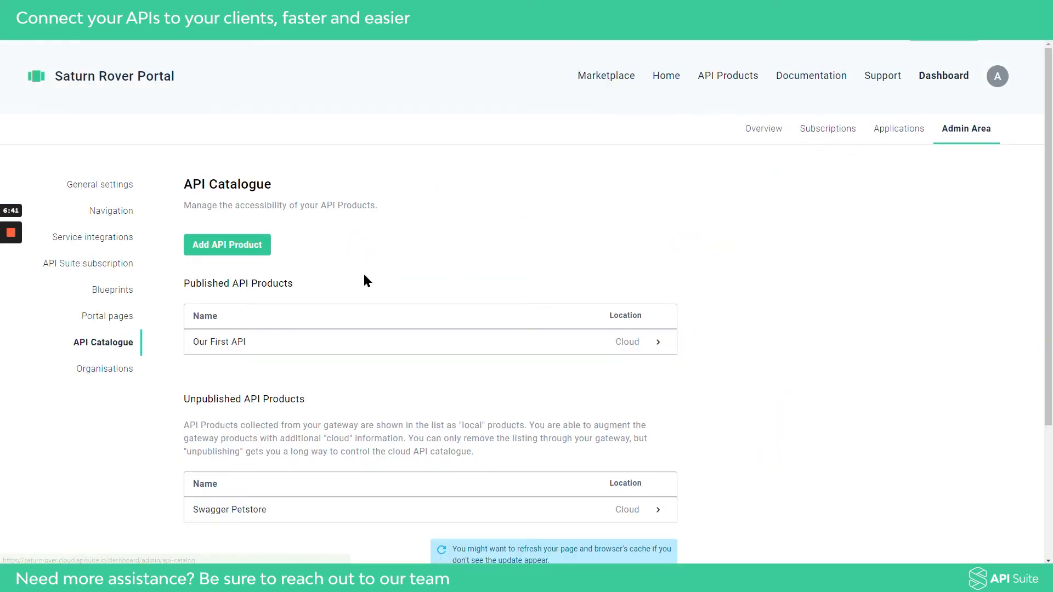
left_click(321, 503)
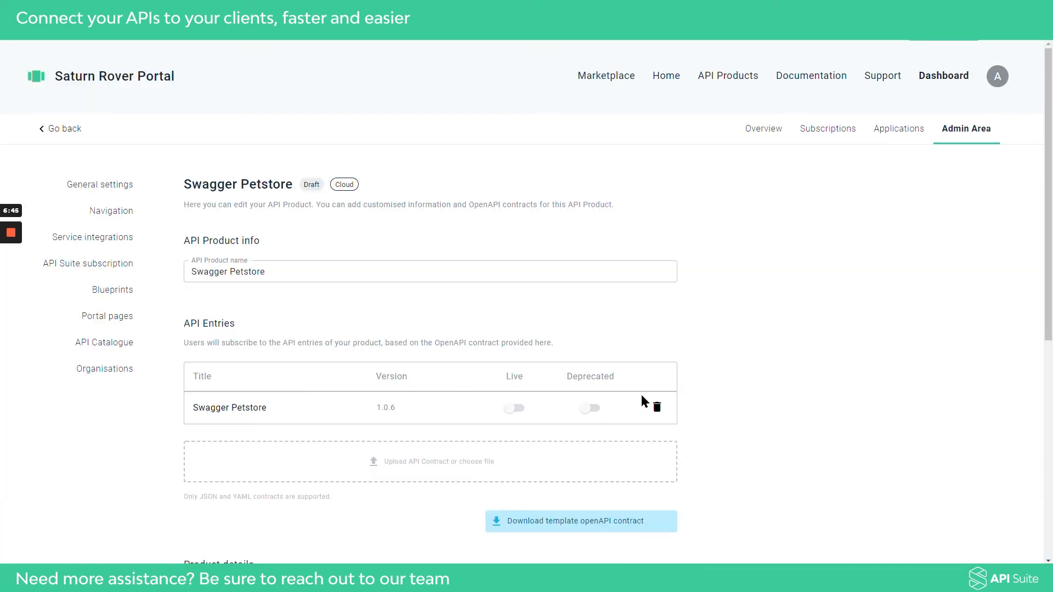
scroll(643, 397, "down", 2)
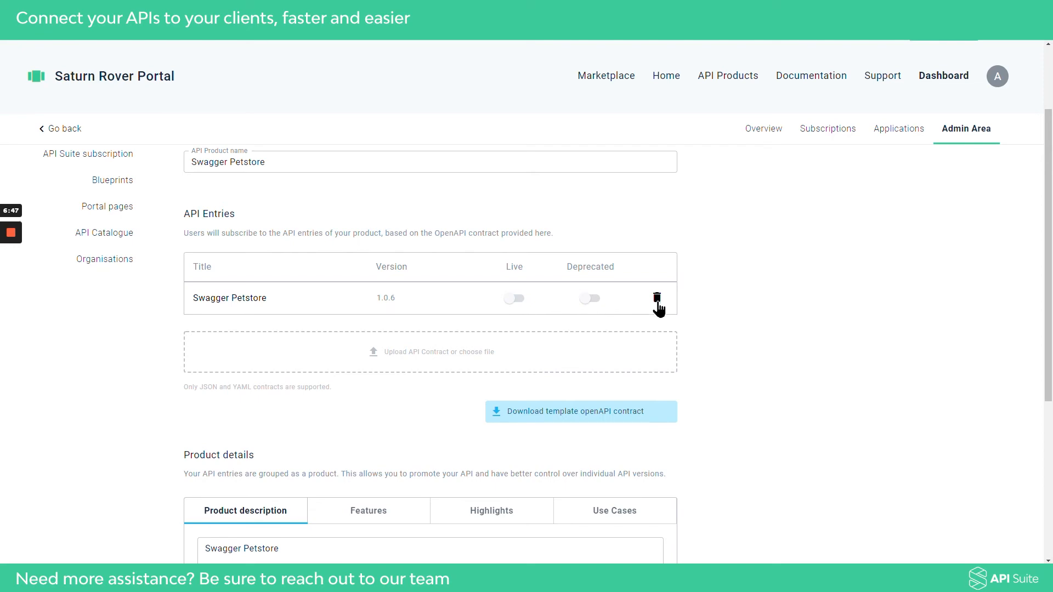
scroll(660, 307, "down", 5)
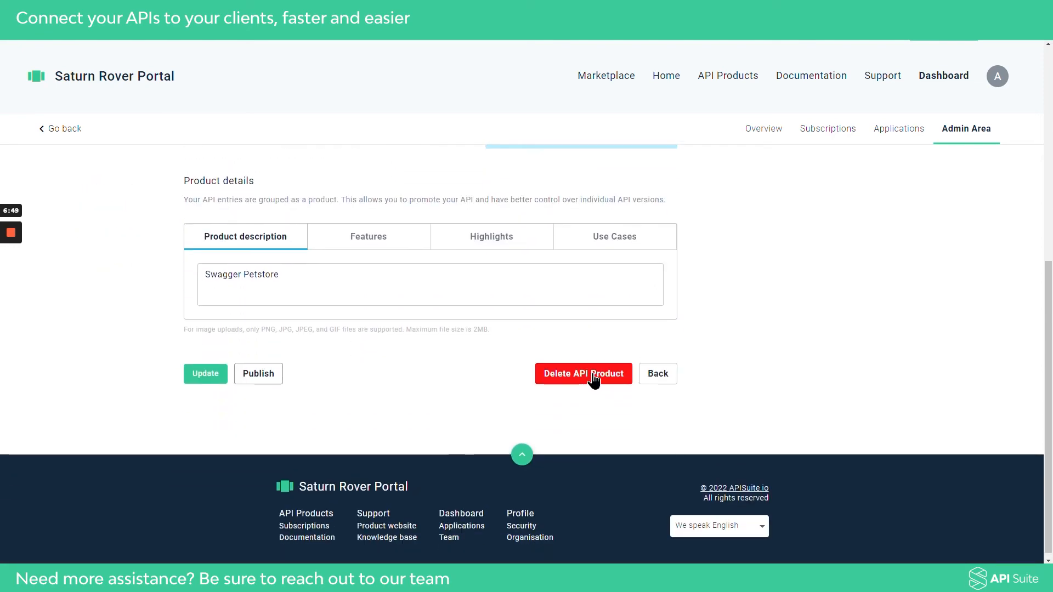
left_click(593, 377)
left_click(630, 346)
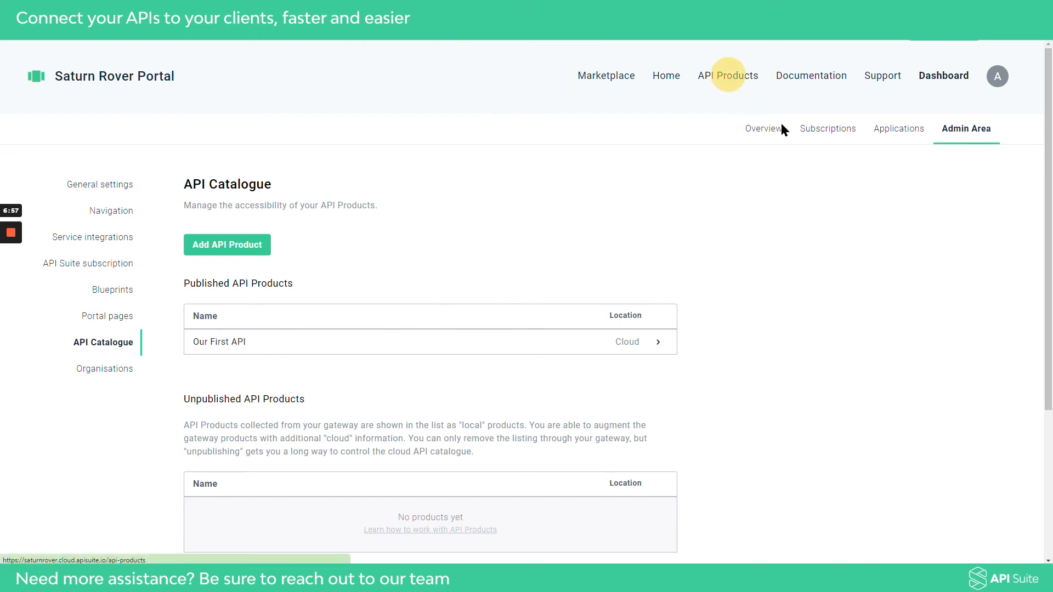
left_click(734, 81)
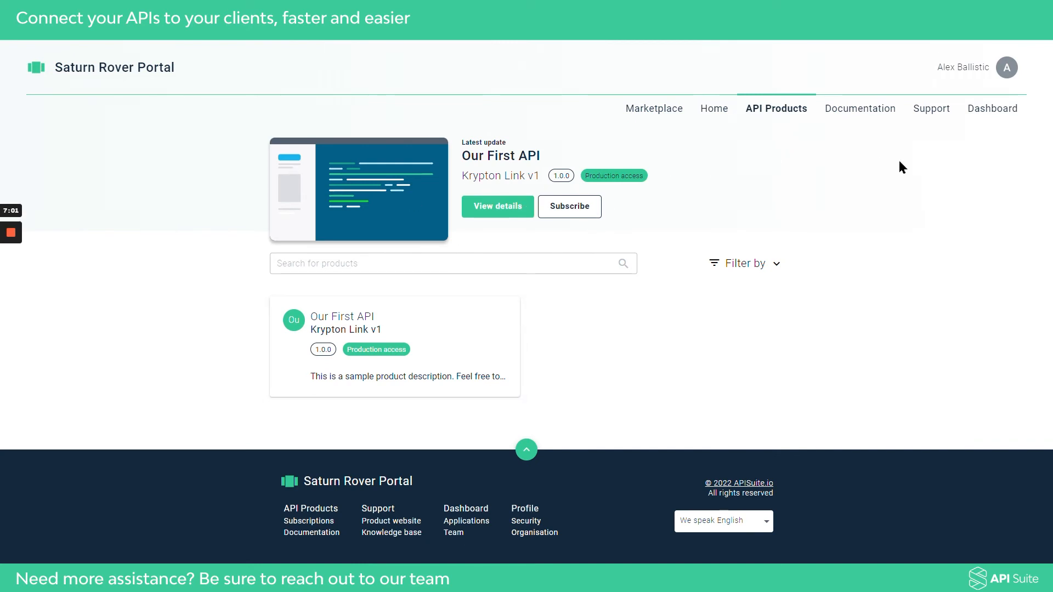
Open Our First API from the API Catalogue and upload the Krypton Link v2 contract file to it.
left_click(1003, 112)
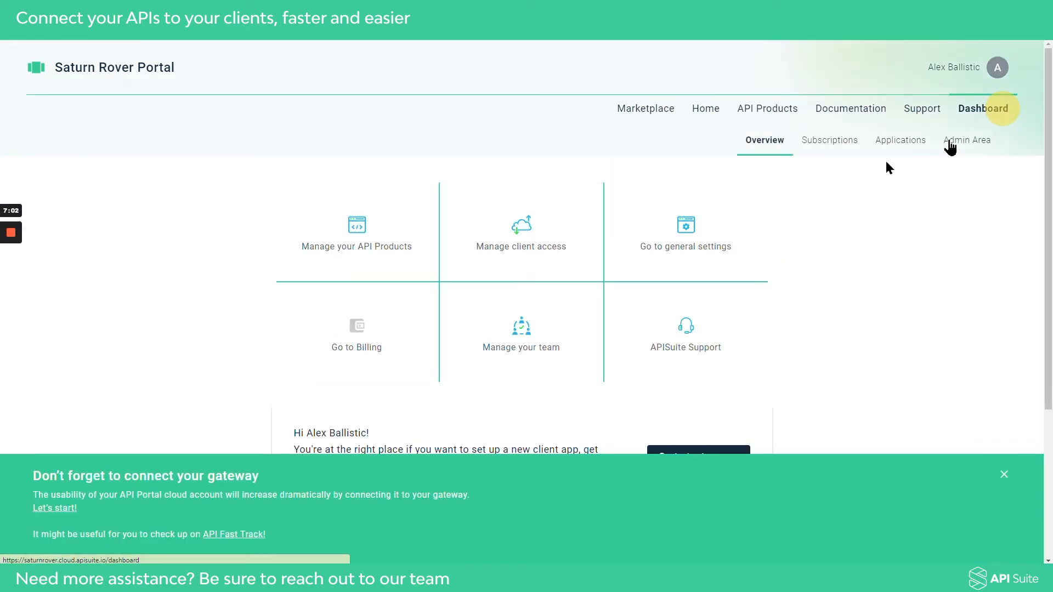
left_click(348, 249)
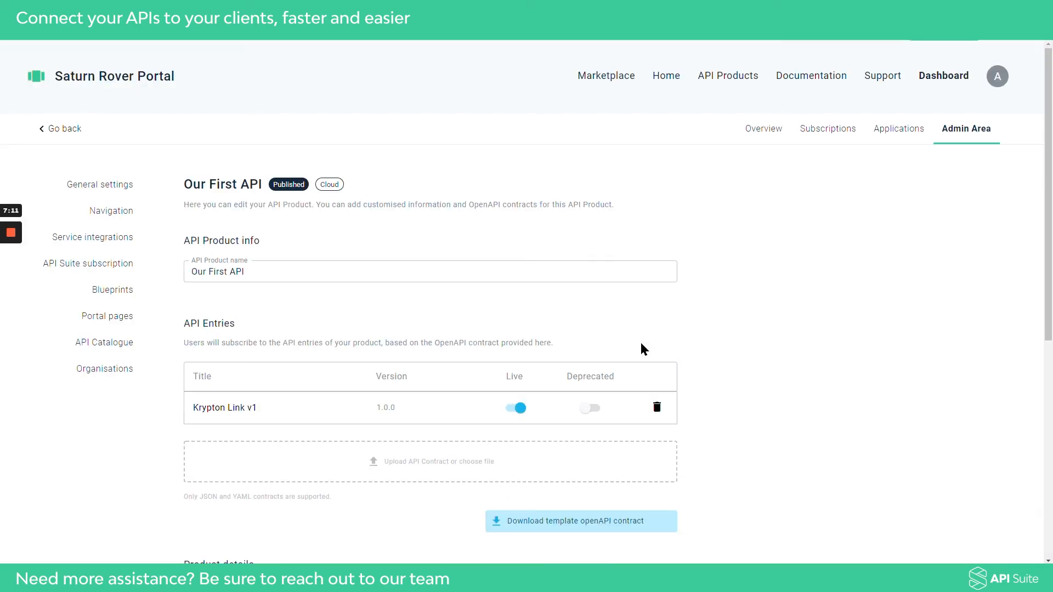
scroll(602, 256, "down", 1)
scroll(614, 255, "up", 1)
scroll(623, 256, "down", 1)
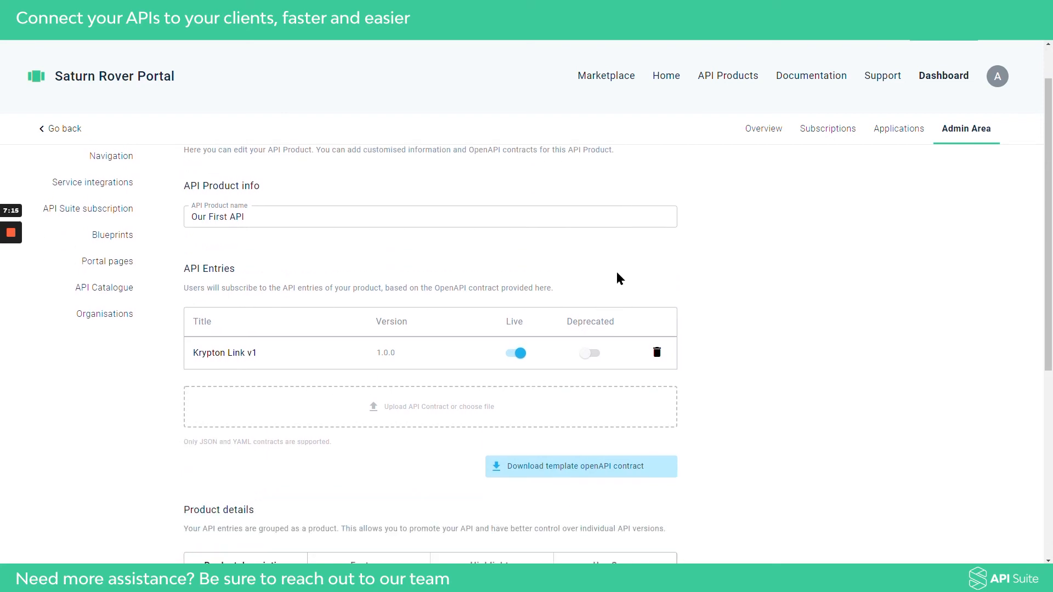
left_click(437, 411)
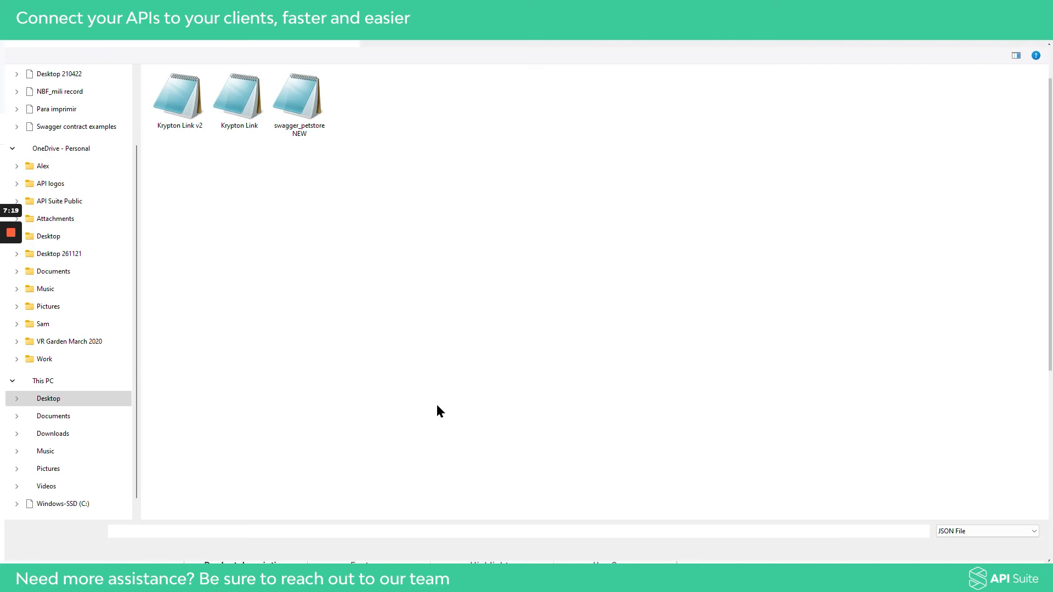
double_click(181, 102)
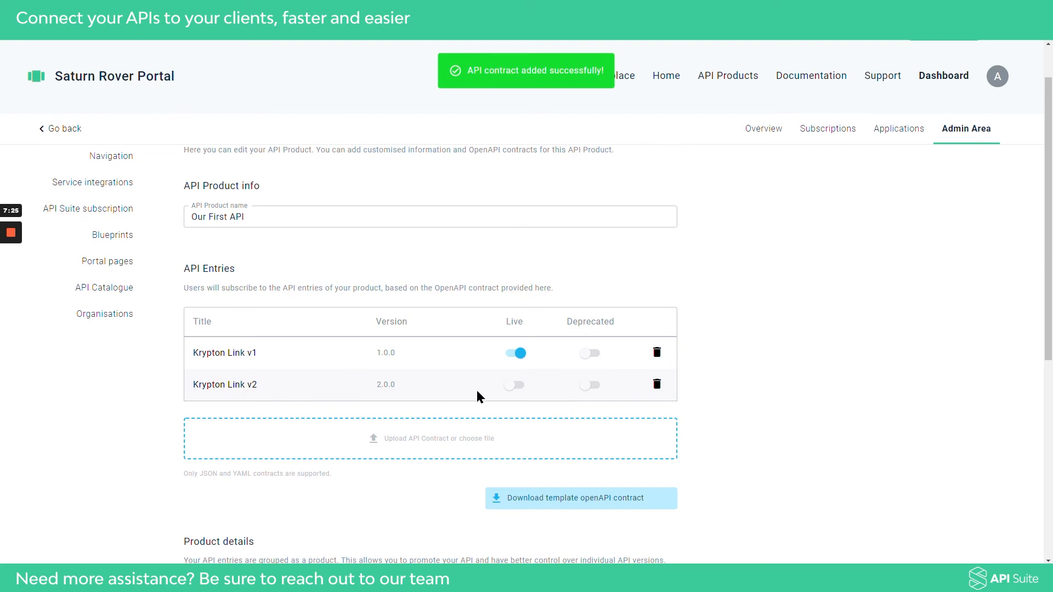
Set Krypton Link v2 to live and mark Krypton Link v1 as deprecated, saving the product update.
left_click(519, 390)
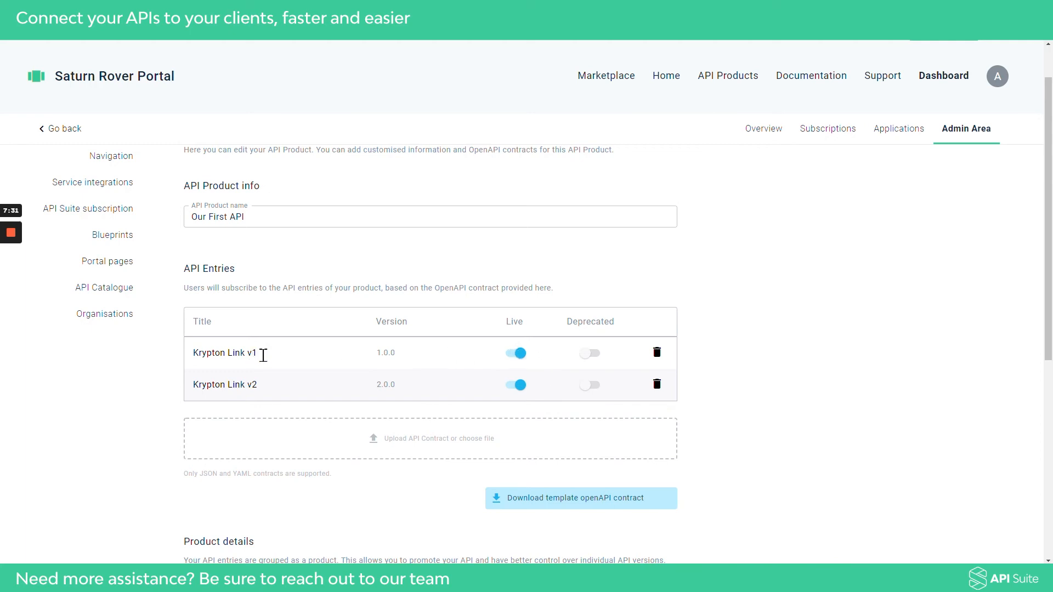
left_click(597, 356)
scroll(392, 317, "down", 5)
left_click(192, 463)
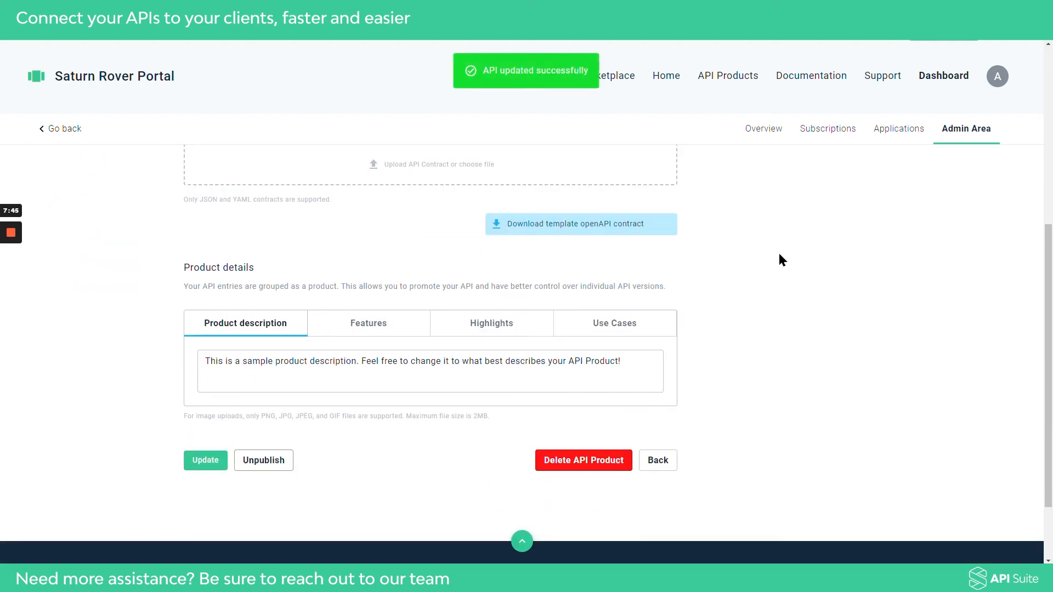
Open Our First API from the portal's API Products page and examine its version status and details.
left_click(725, 79)
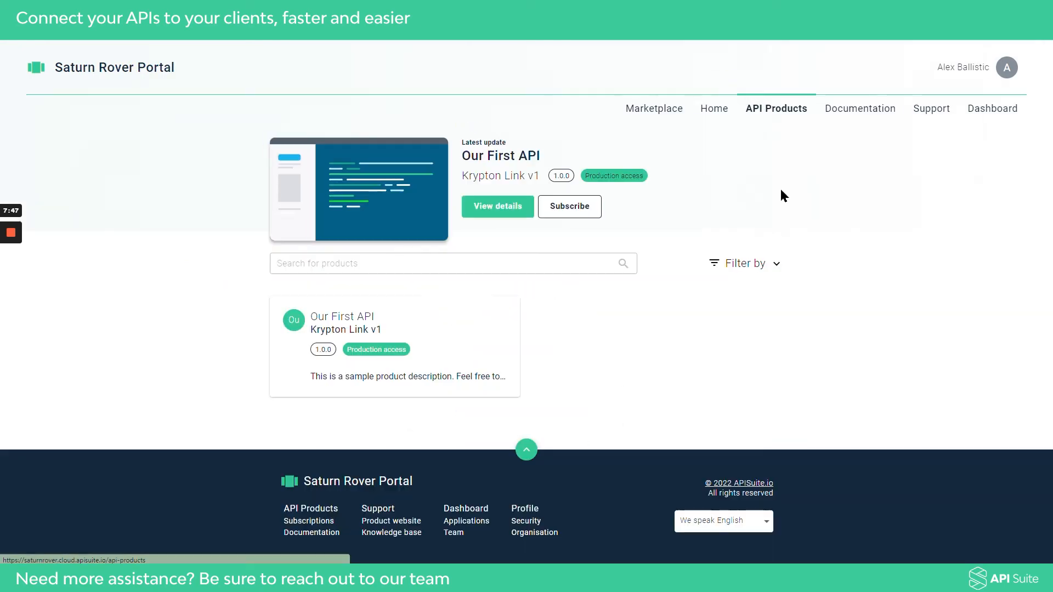
left_click(431, 323)
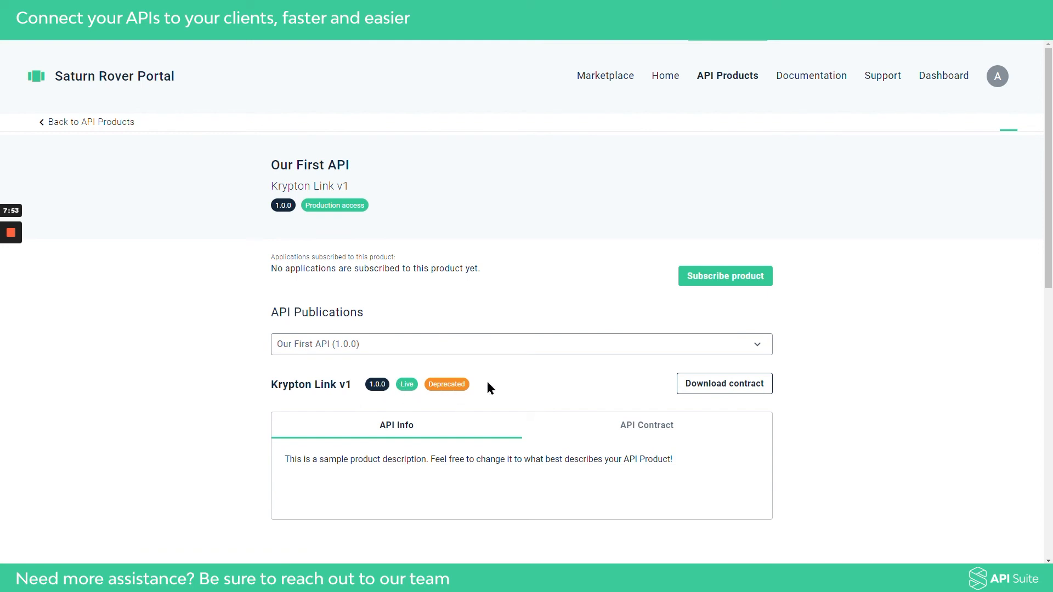
scroll(543, 353, "down", 7)
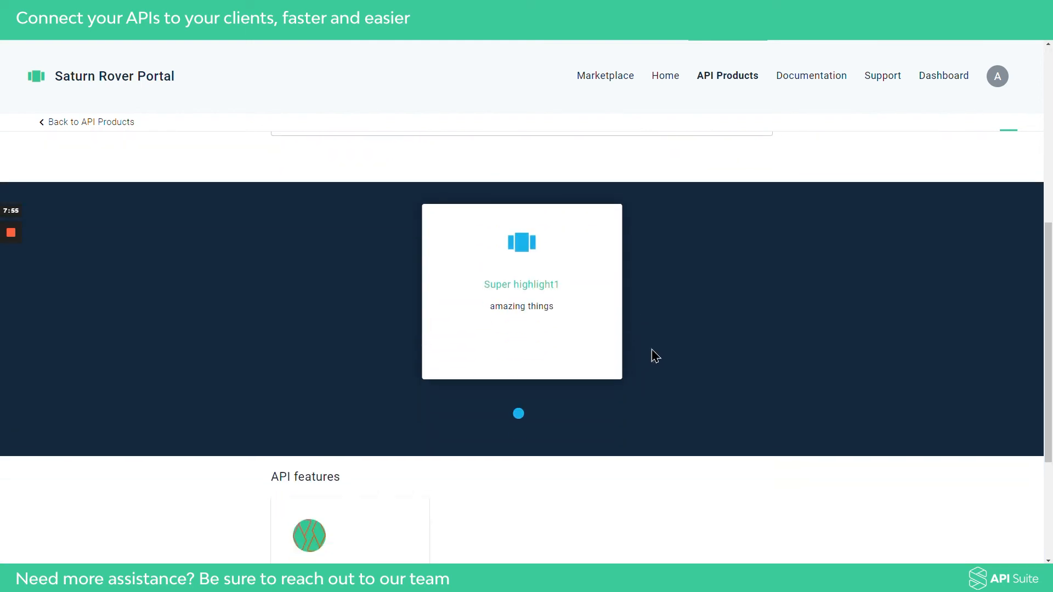
scroll(684, 347, "up", 8)
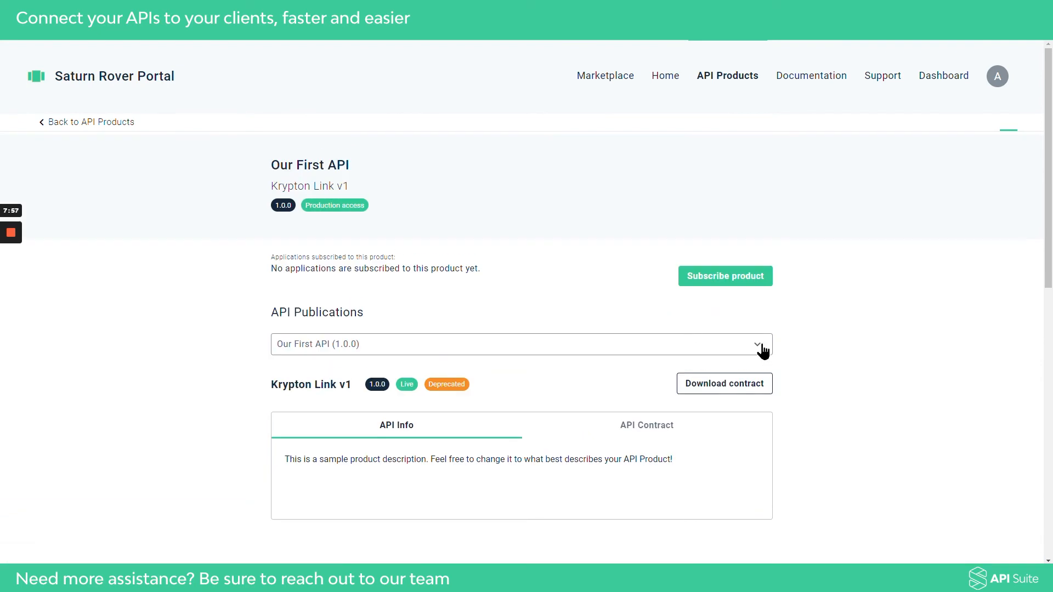
Switch the displayed API publication to Krypton Link v2 (2.0.0) and review its details and the available versions.
left_click(759, 348)
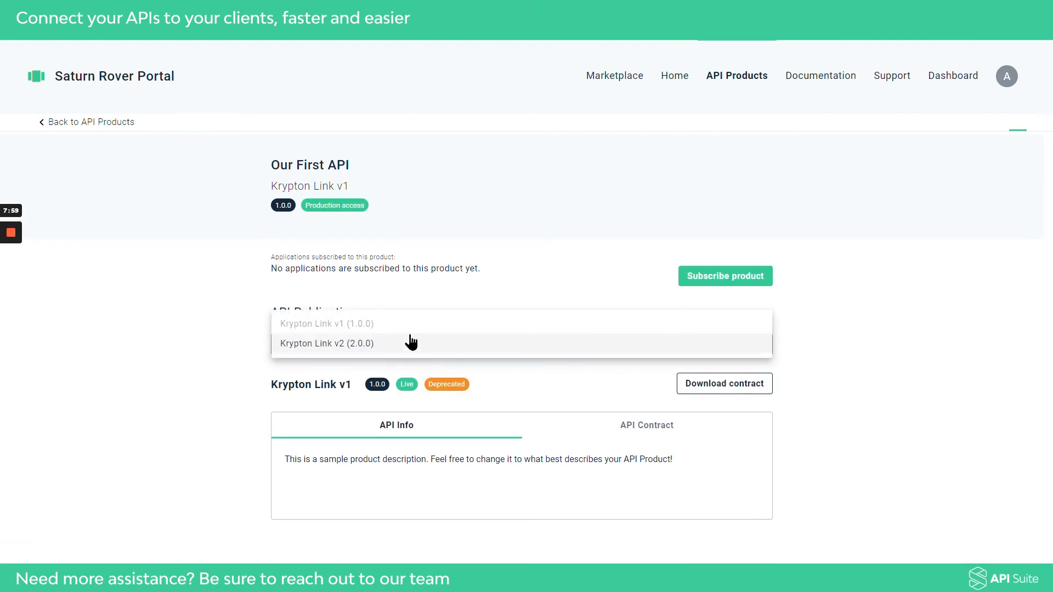
left_click(383, 344)
scroll(518, 362, "down", 2)
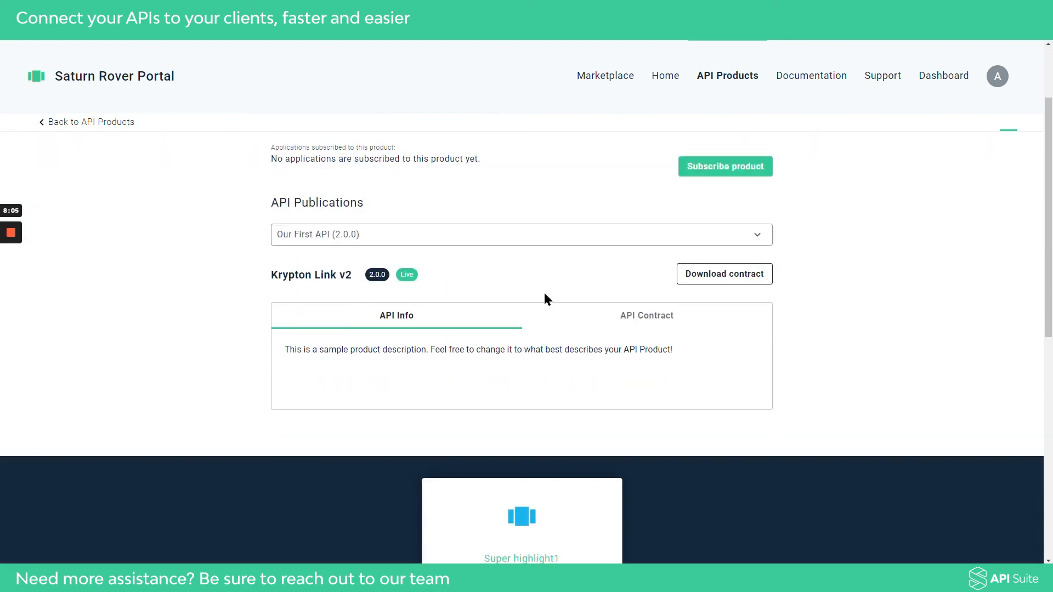
left_click(719, 292)
left_click(753, 243)
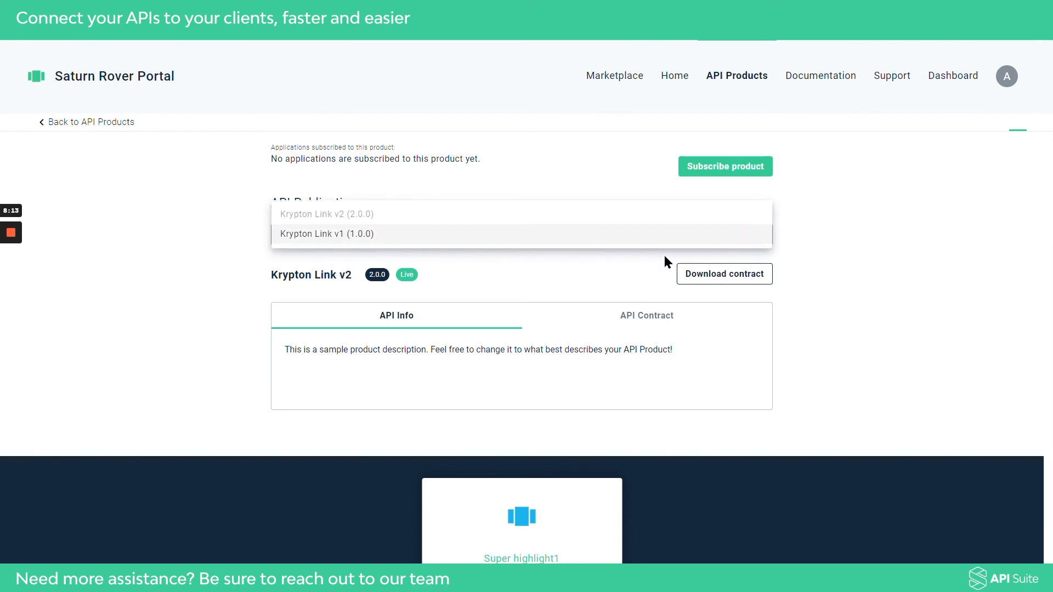
left_click(842, 184)
scroll(653, 246, "up", 2)
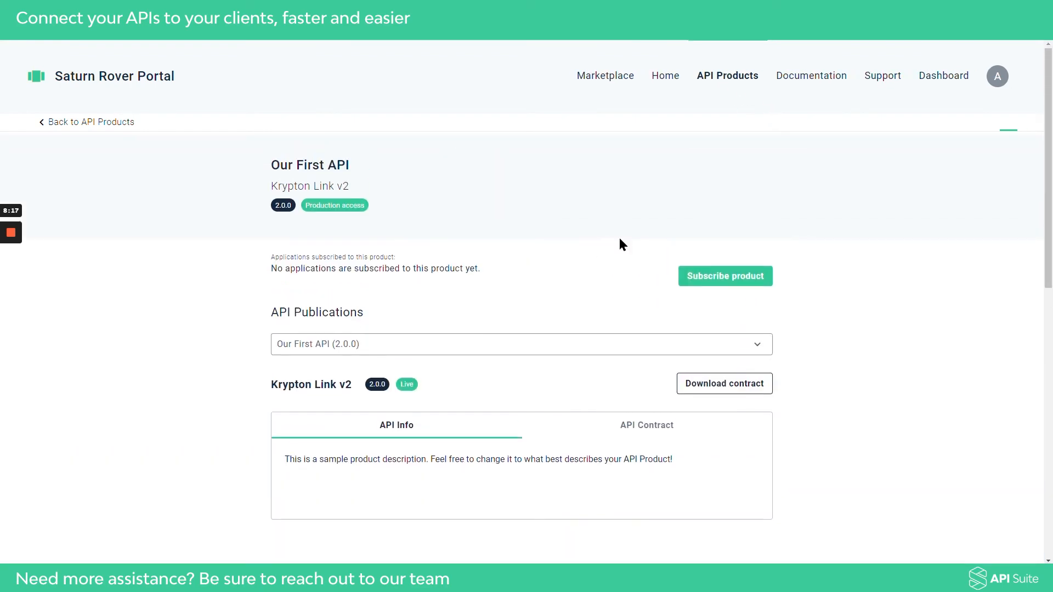
Switch the displayed API publication back to Krypton Link v1 (1.0.0) and check its status.
scroll(631, 263, "down", 1)
left_click(754, 289)
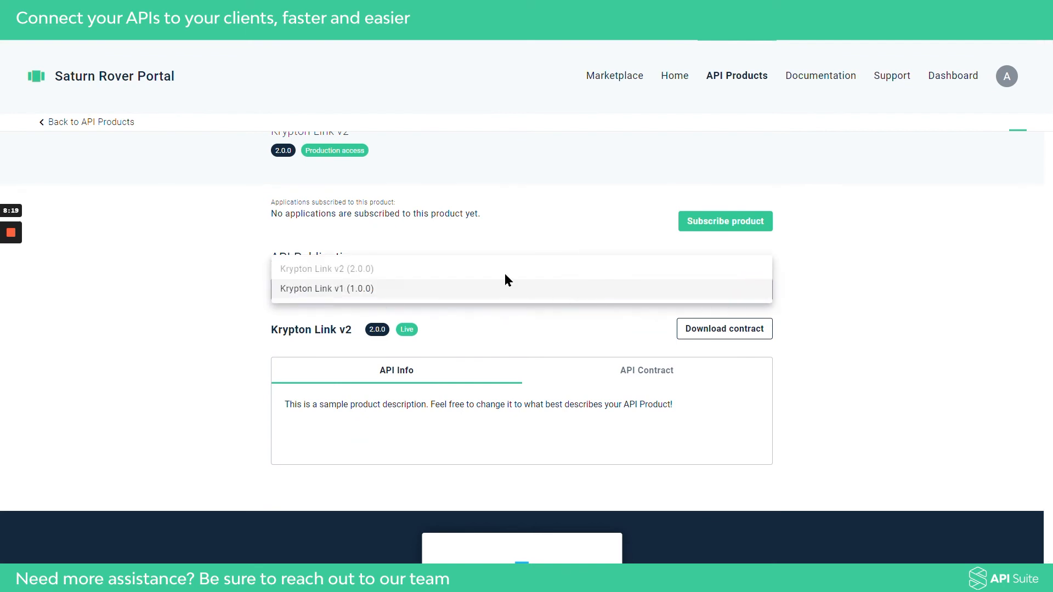
left_click(478, 289)
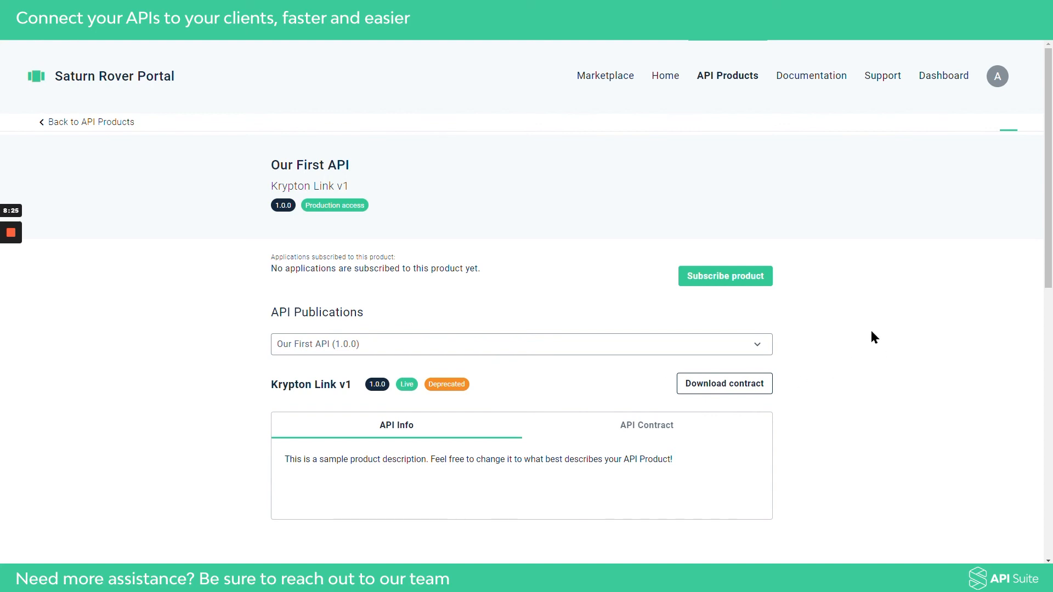
Open Our First API for editing from the dashboard's API Catalogue and go to its API entries.
left_click(949, 87)
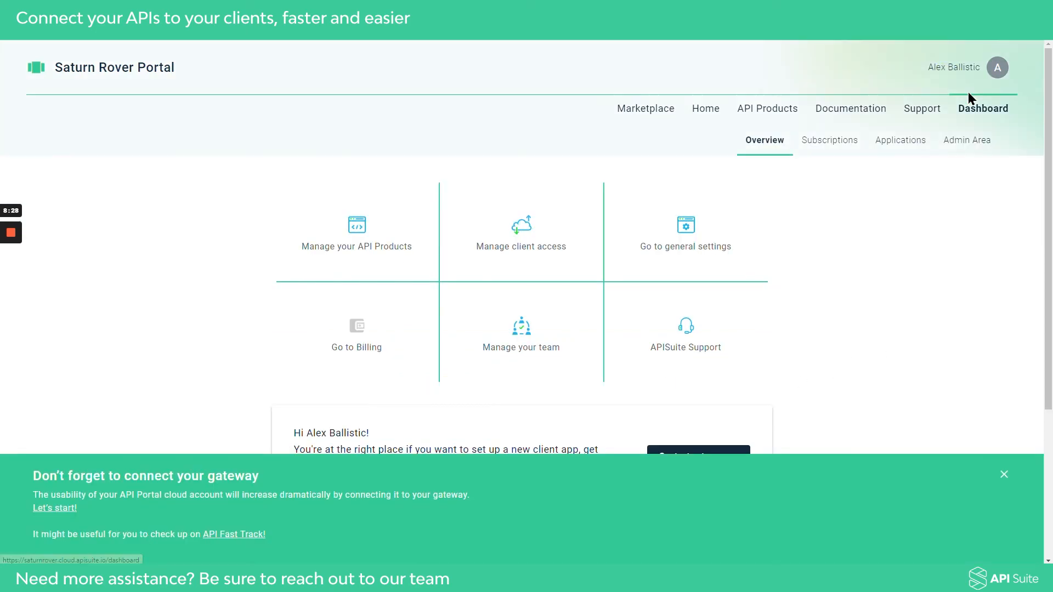
left_click(364, 248)
left_click(505, 340)
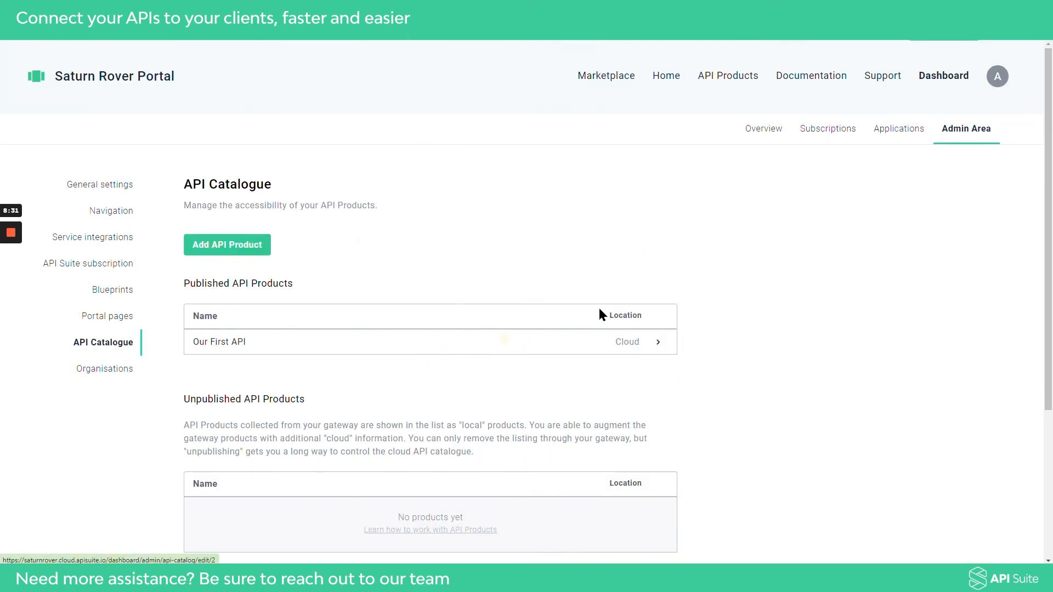
left_click(658, 343)
scroll(549, 244, "down", 2)
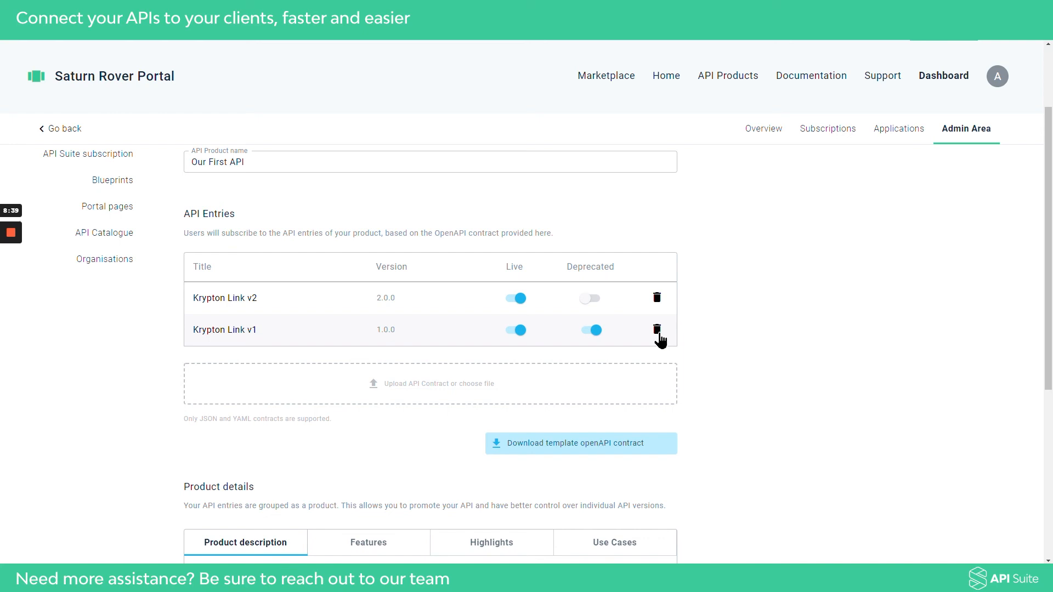
Switch off the live and deprecated states of Krypton Link v1, delete its API entry, and save the product update.
left_click(515, 331)
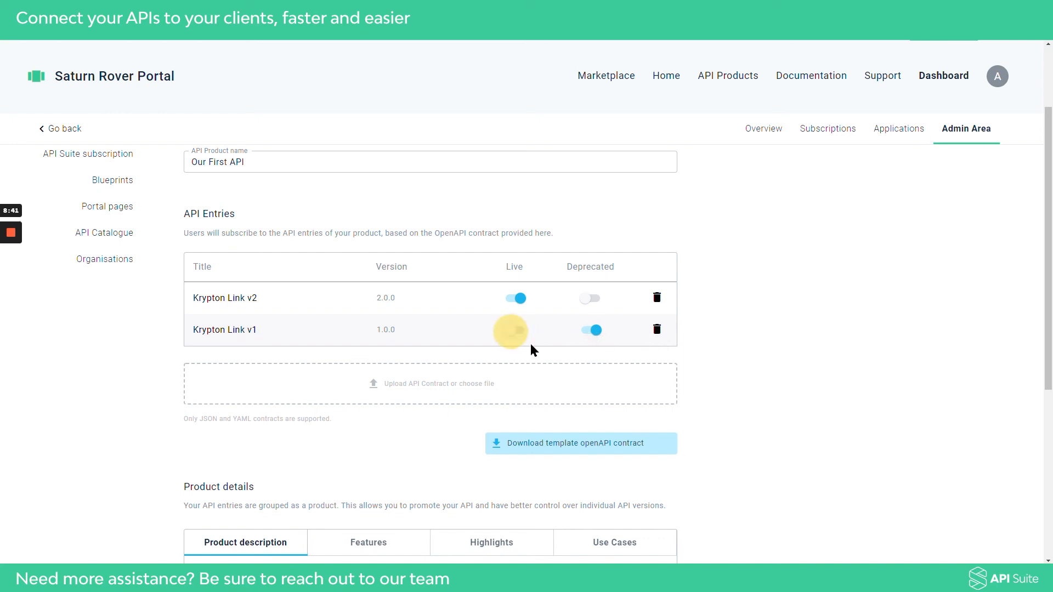
left_click(591, 330)
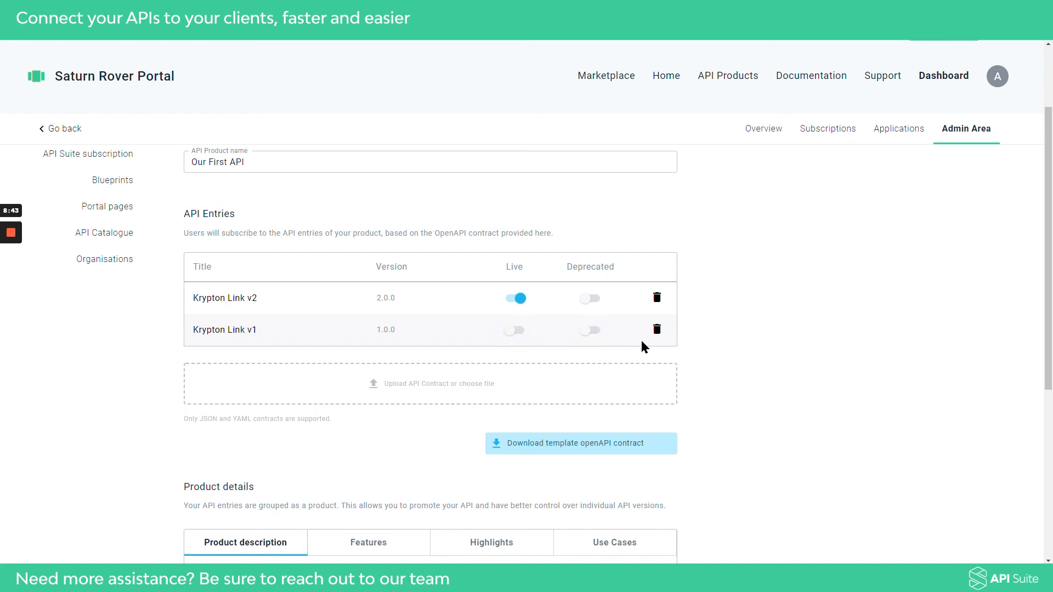
left_click(660, 332)
scroll(518, 307, "down", 5)
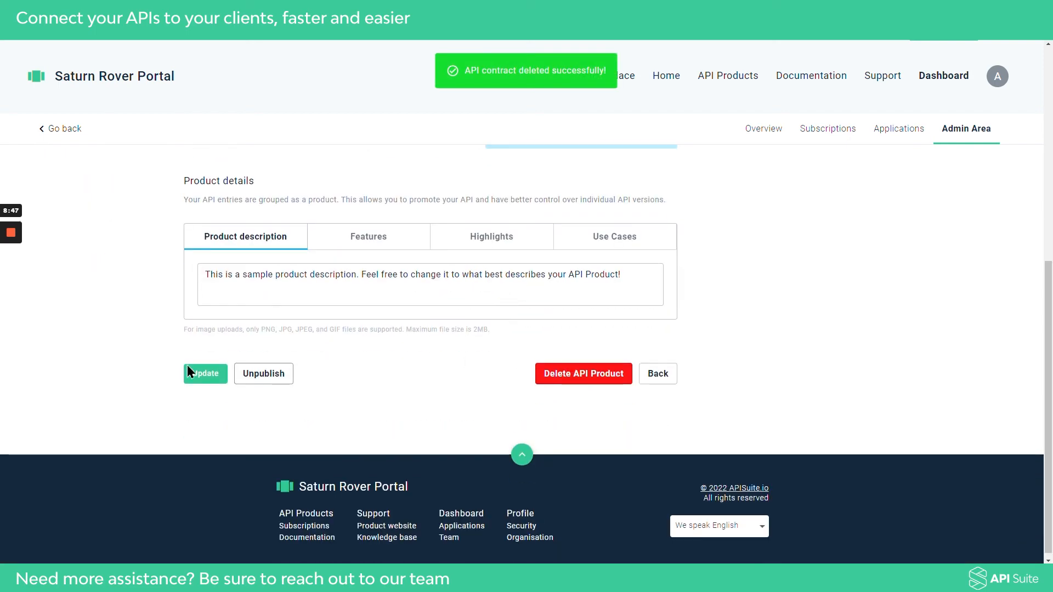
left_click(202, 375)
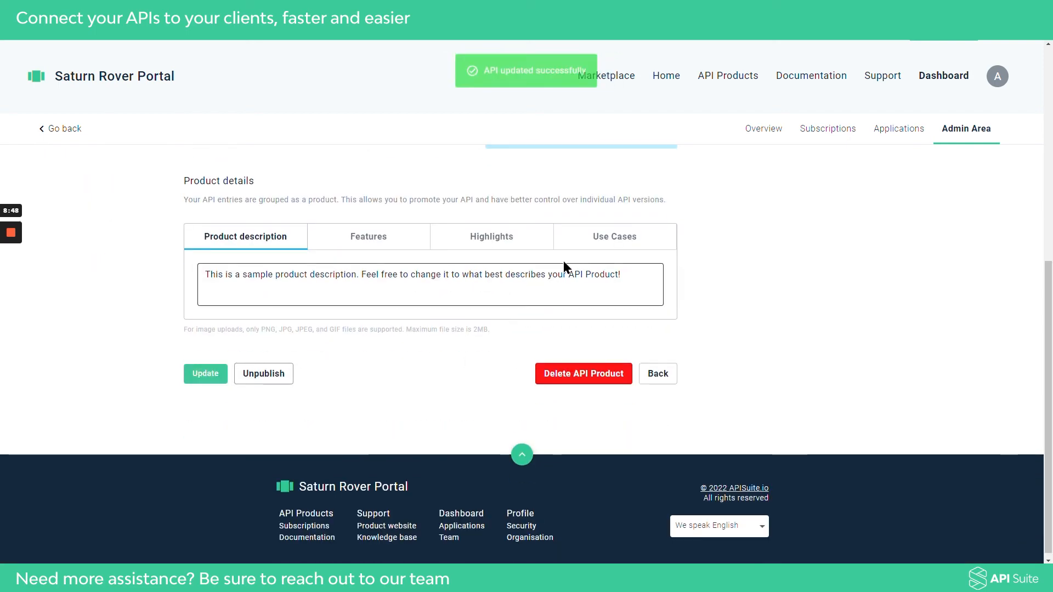
Open Our First API from the portal's API Products page and check which API publication it offers.
left_click(723, 80)
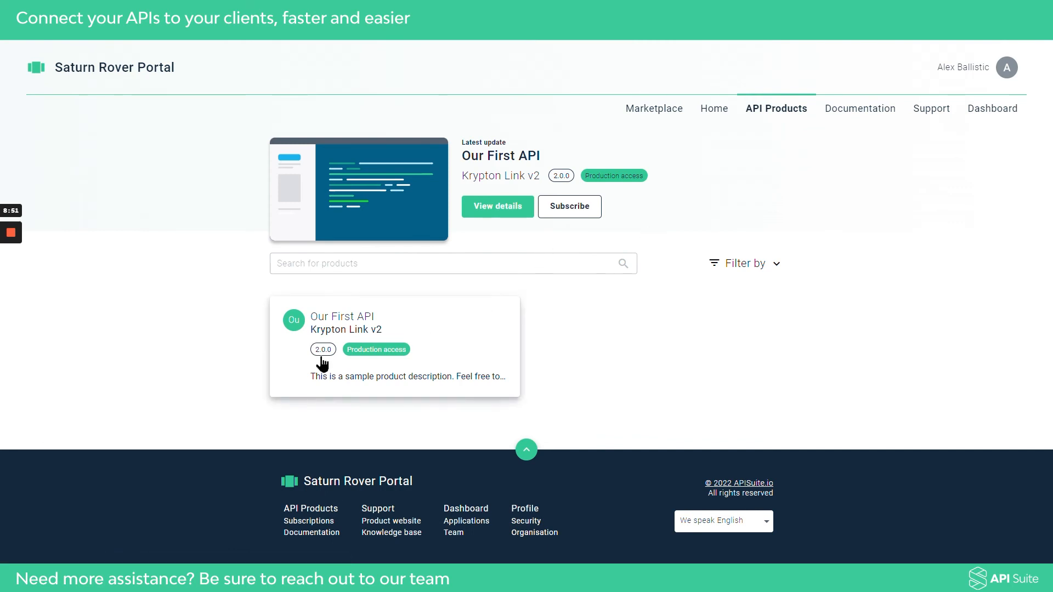
left_click(446, 343)
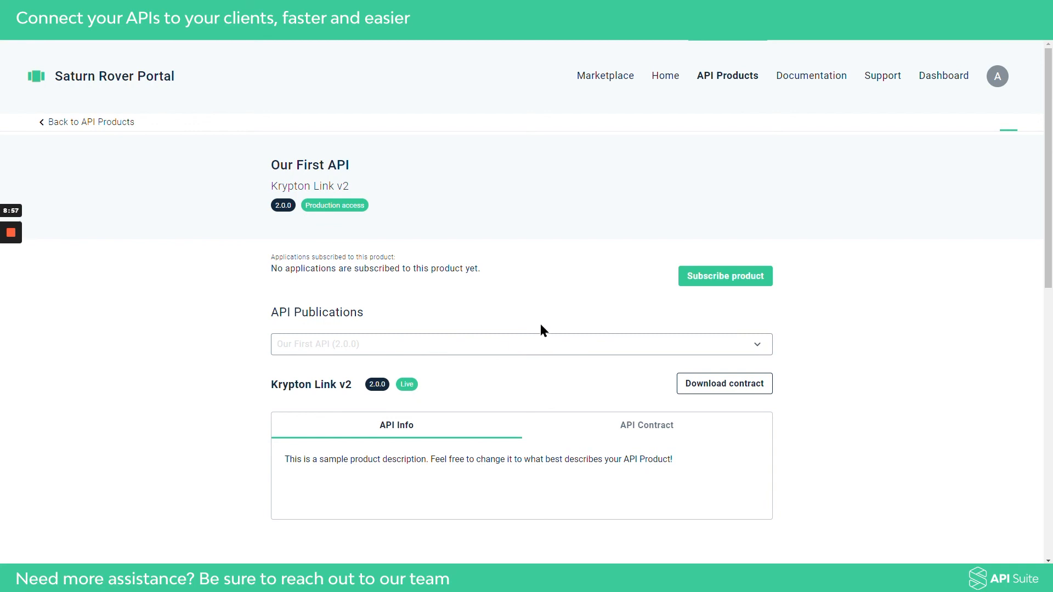
scroll(543, 328, "down", 3)
scroll(547, 326, "up", 3)
Open Our First API from the dashboard's API Catalogue and delete the entire API product, confirming the deletion.
left_click(946, 80)
left_click(358, 249)
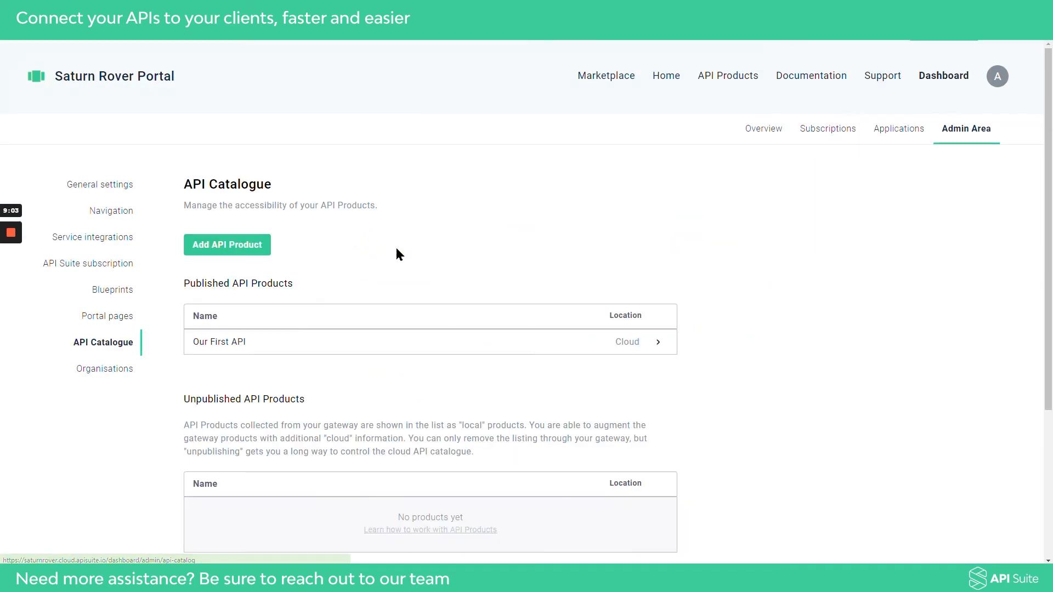
left_click(559, 342)
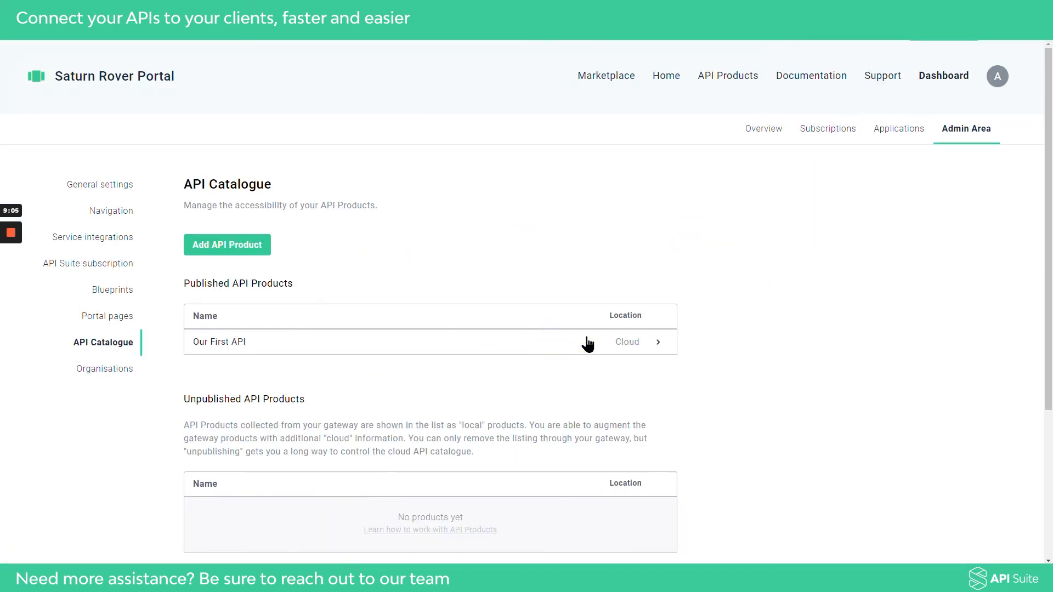
left_click(616, 344)
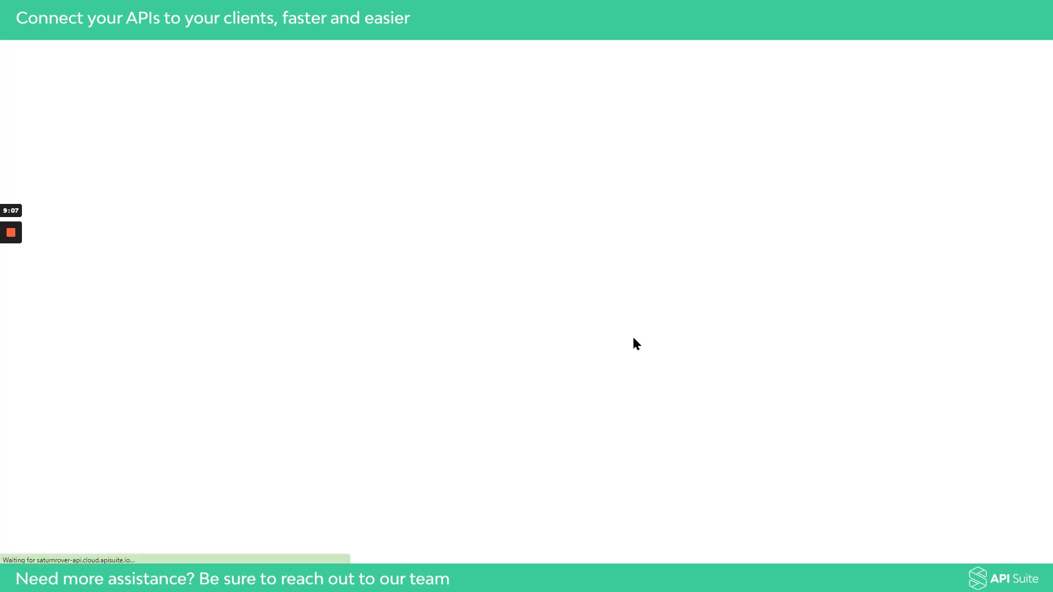
scroll(569, 310, "down", 2)
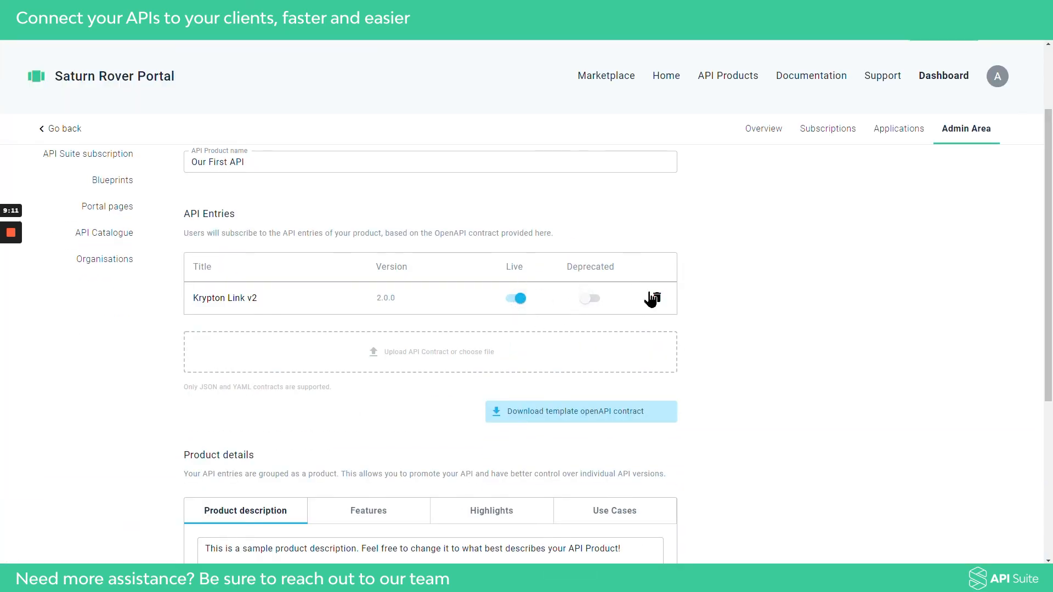
scroll(565, 329, "down", 4)
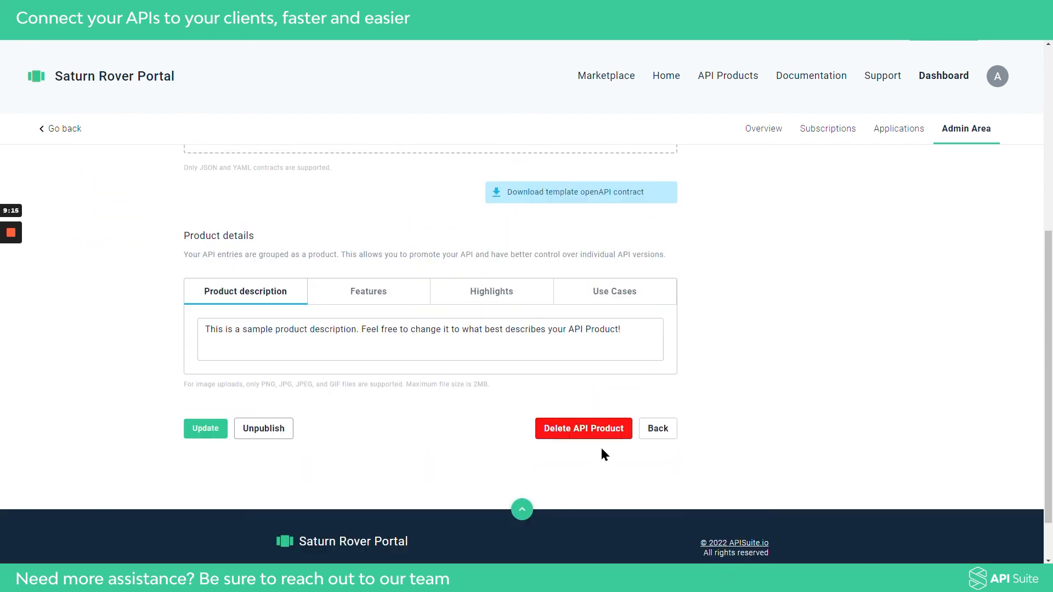
left_click(588, 430)
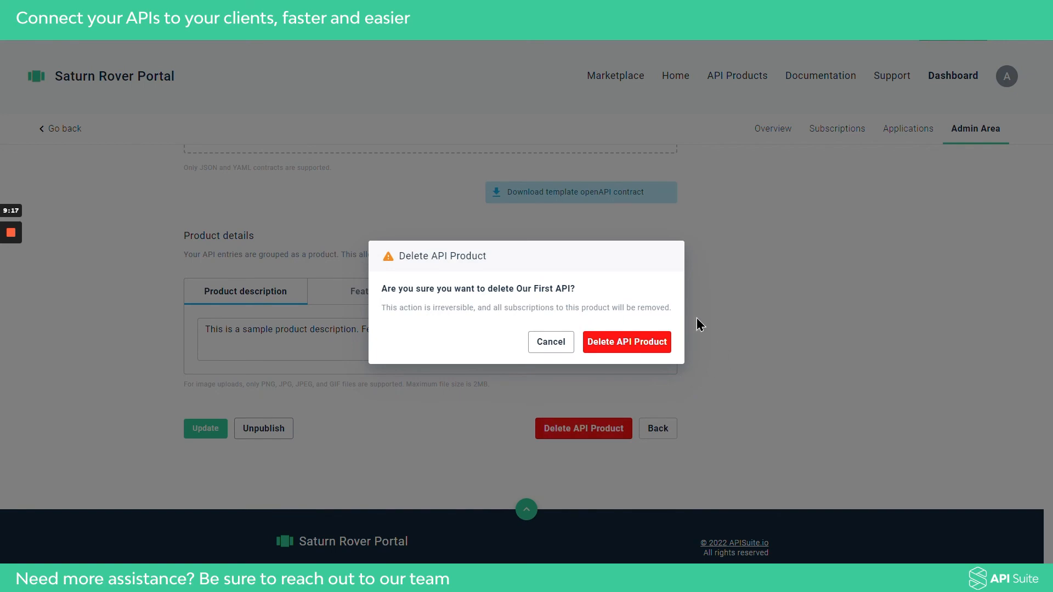
left_click(639, 346)
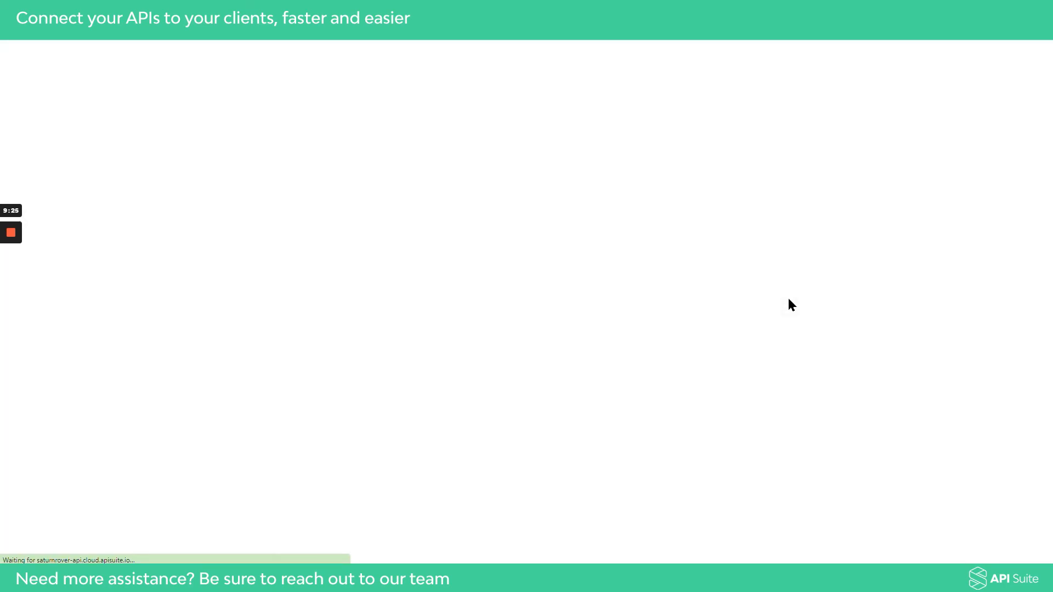
Check the published and unpublished lists in the API Catalogue and the portal's API Products page after the deletion.
scroll(571, 299, "down", 5)
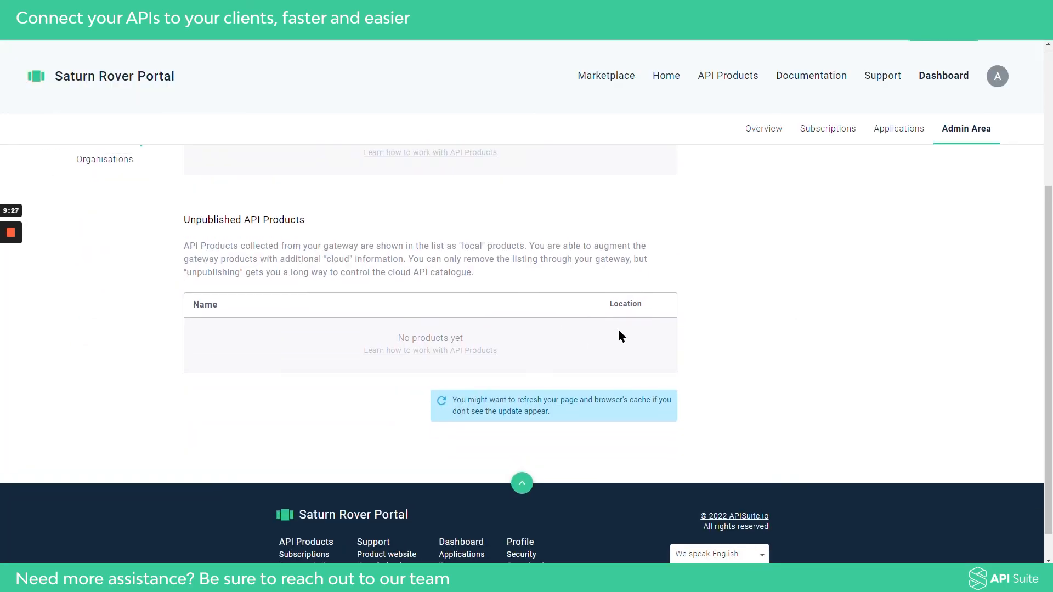
scroll(621, 335, "up", 4)
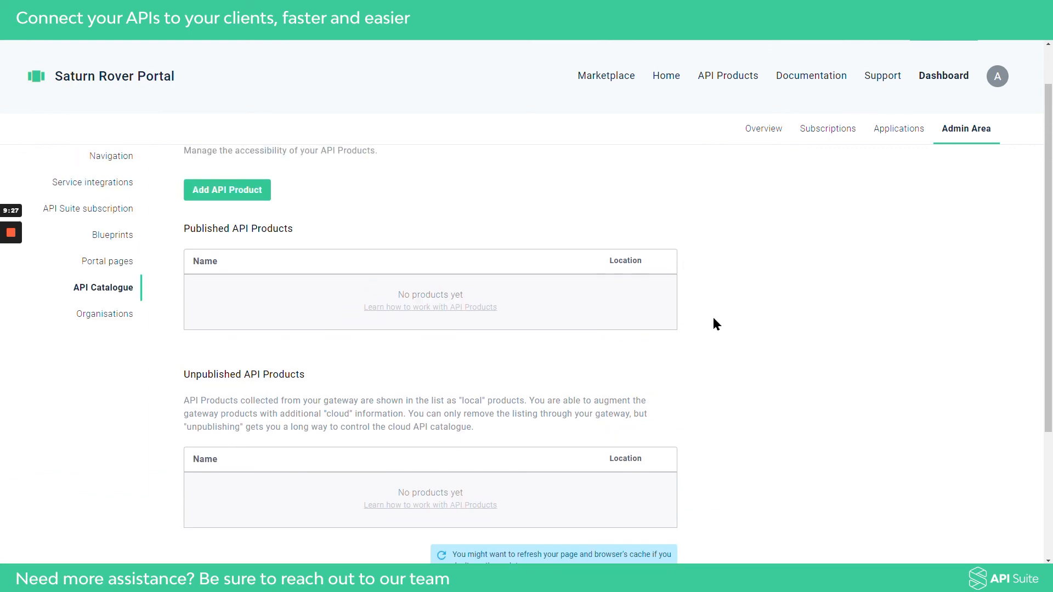
left_click(725, 79)
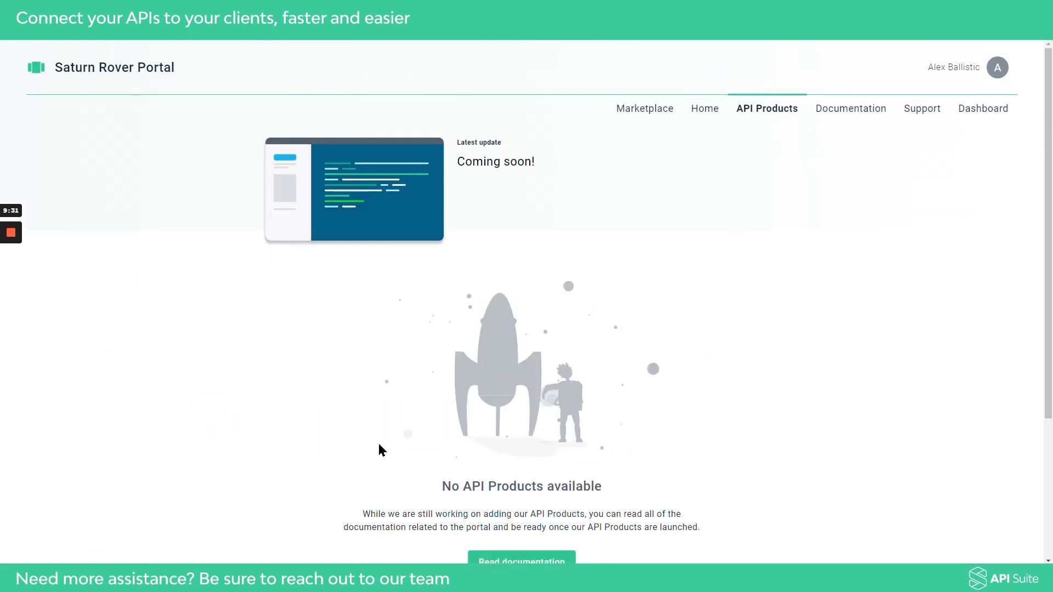
scroll(608, 466, "down", 4)
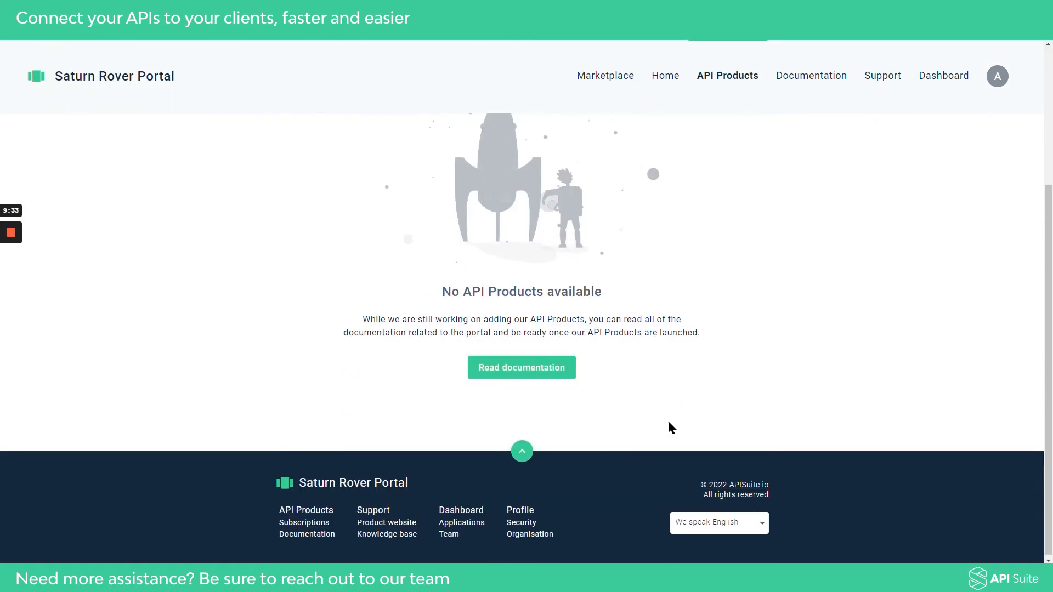
scroll(680, 417, "up", 4)
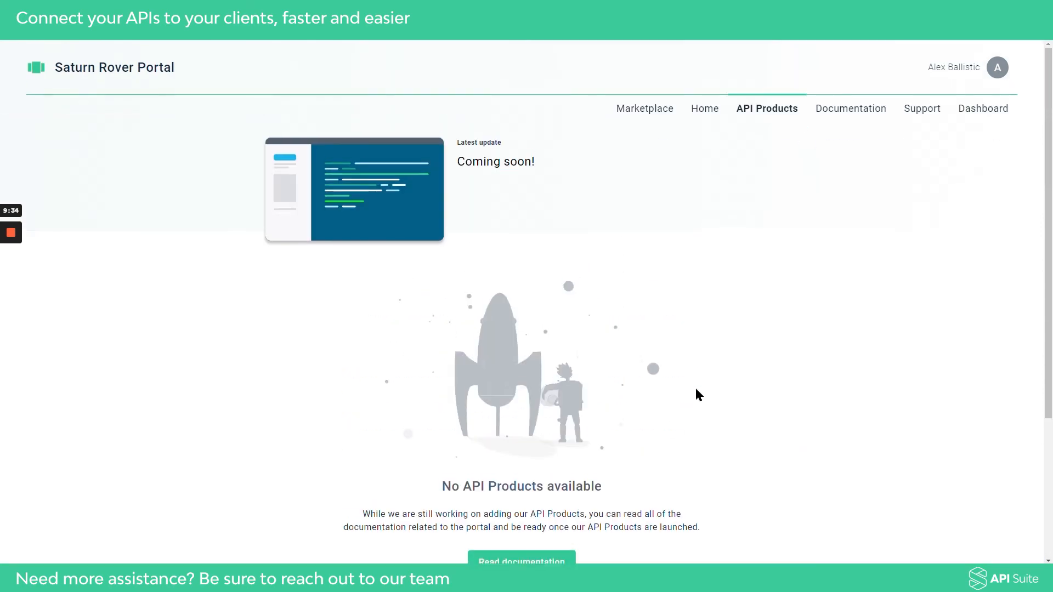
Return to the dashboard overview and dismiss the notice about connecting a gateway.
left_click(984, 111)
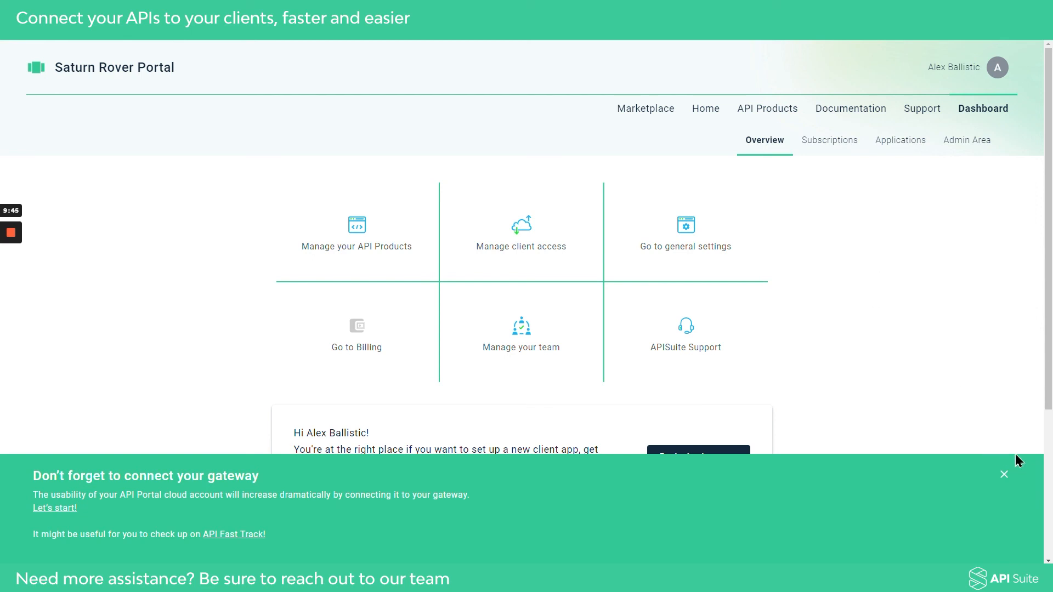
left_click(1006, 475)
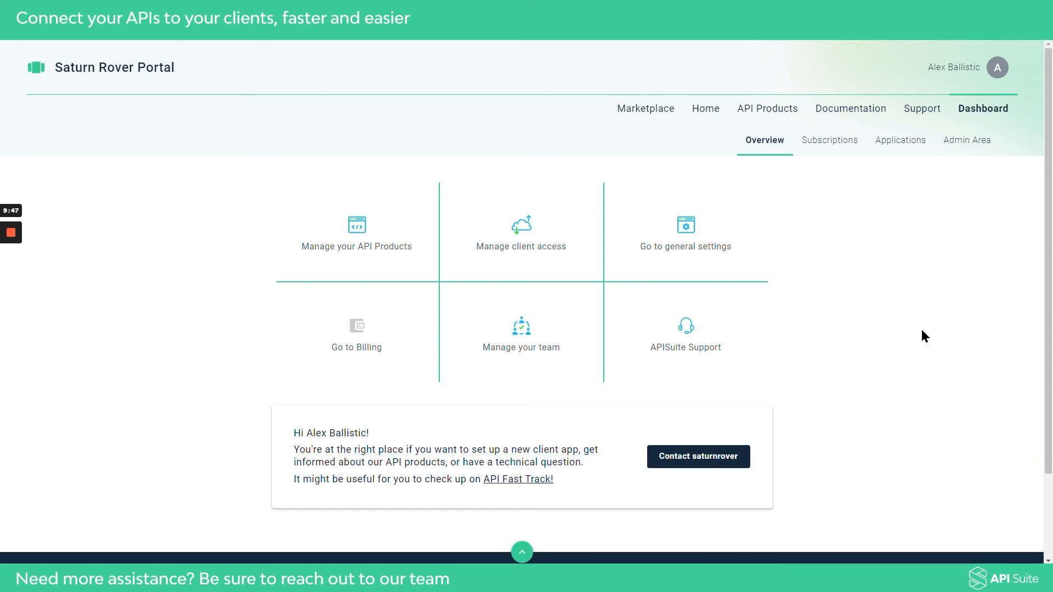